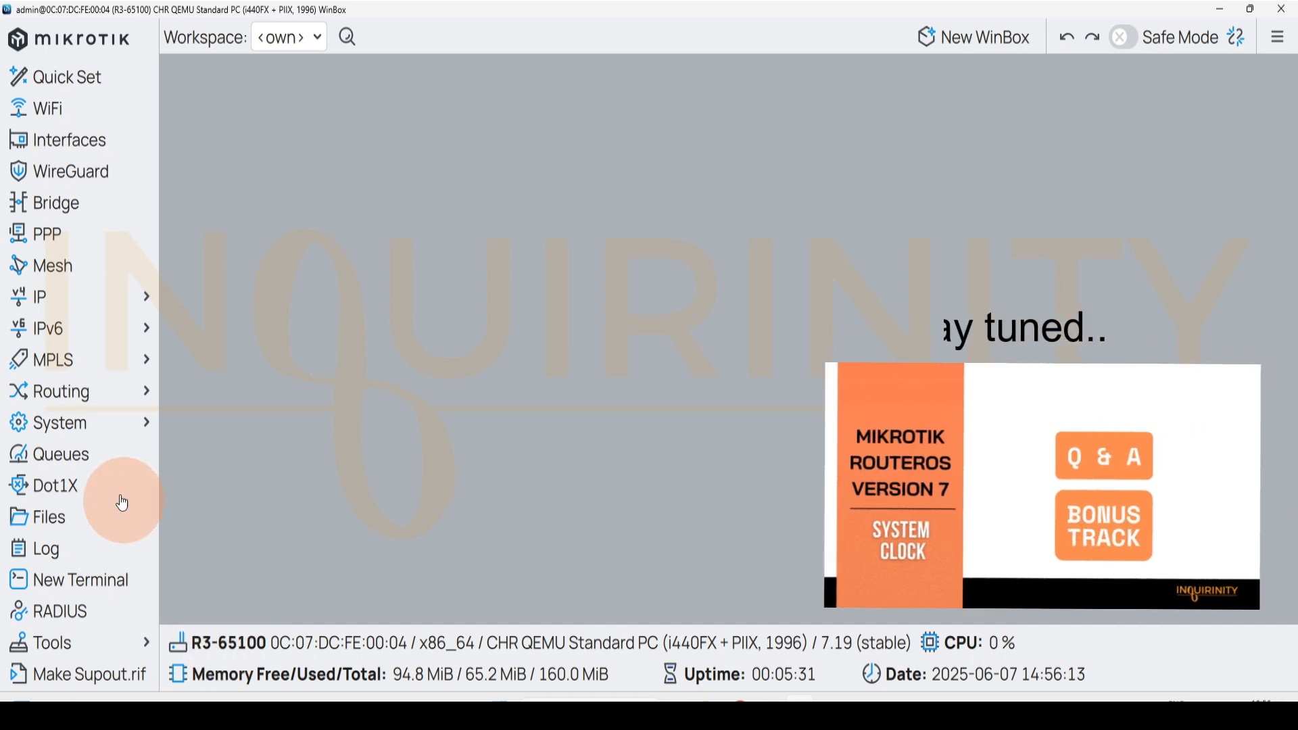
Open the router's log, examine the time stamps of its entries, and close it.
click(55, 425)
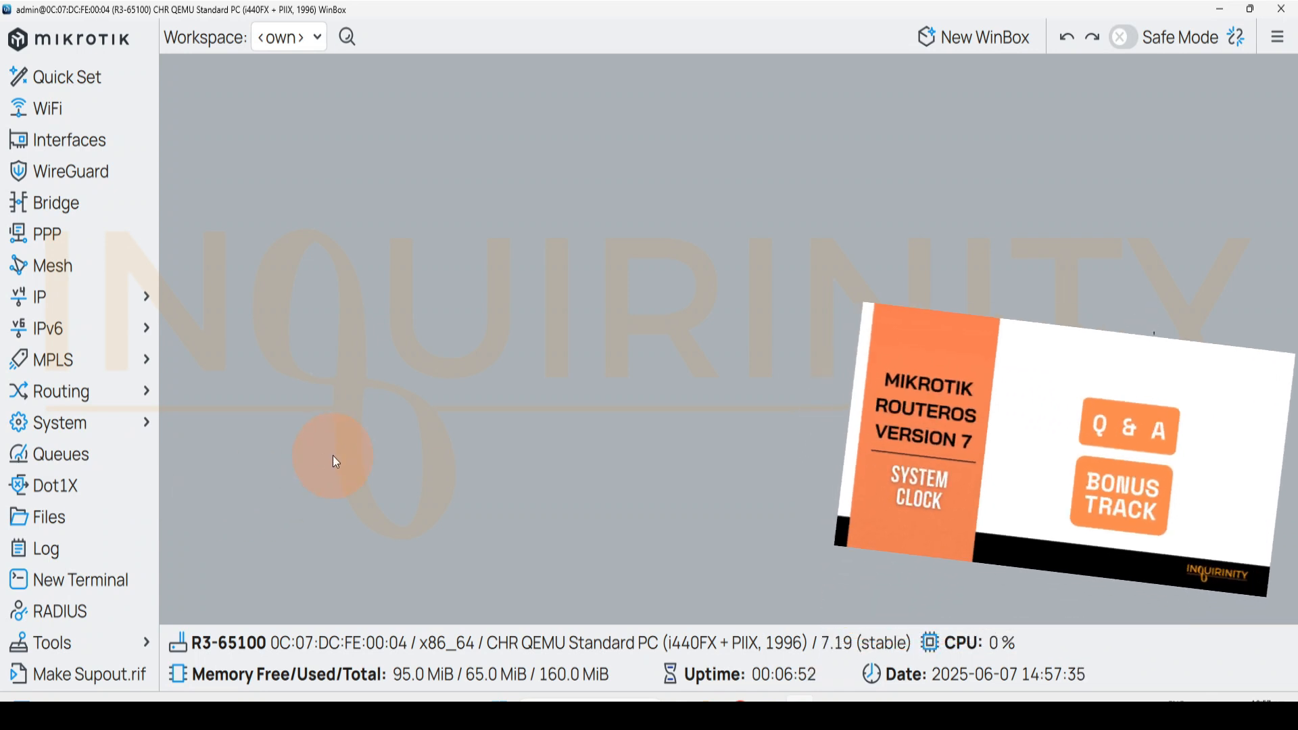
click(40, 547)
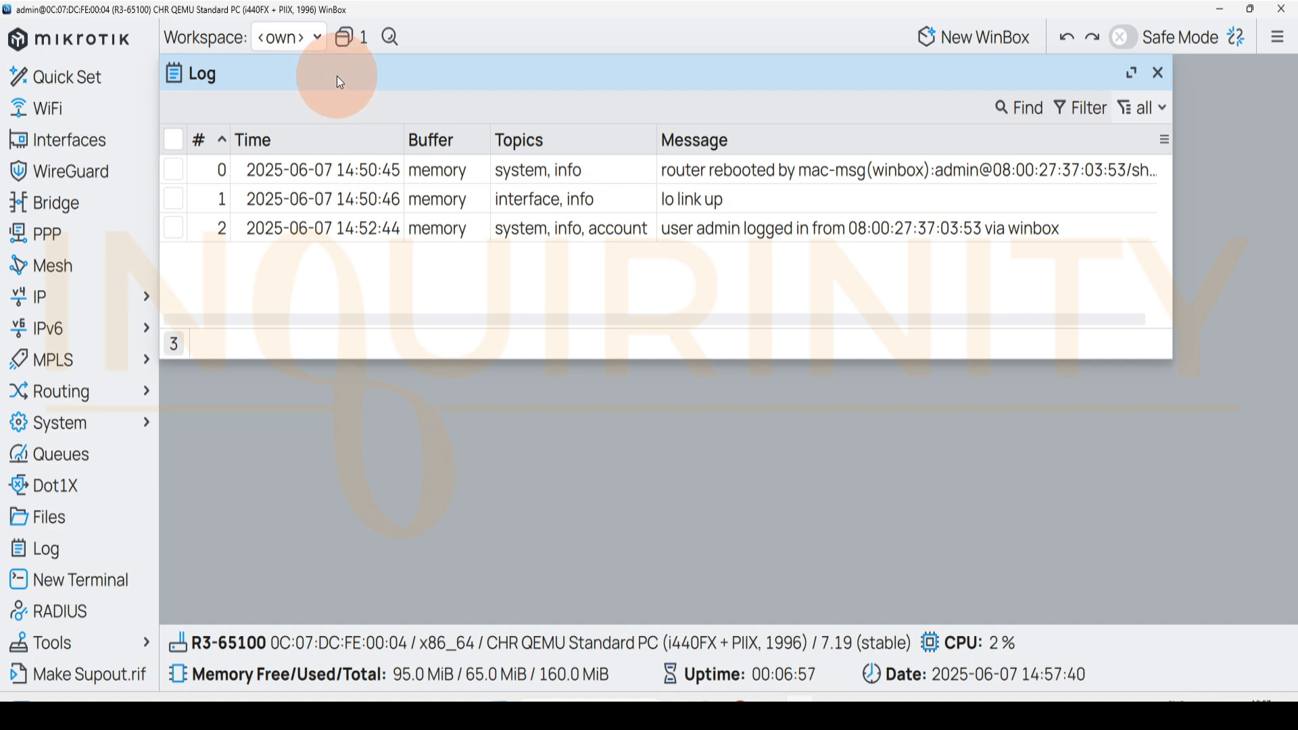
drag(337, 76, 460, 271)
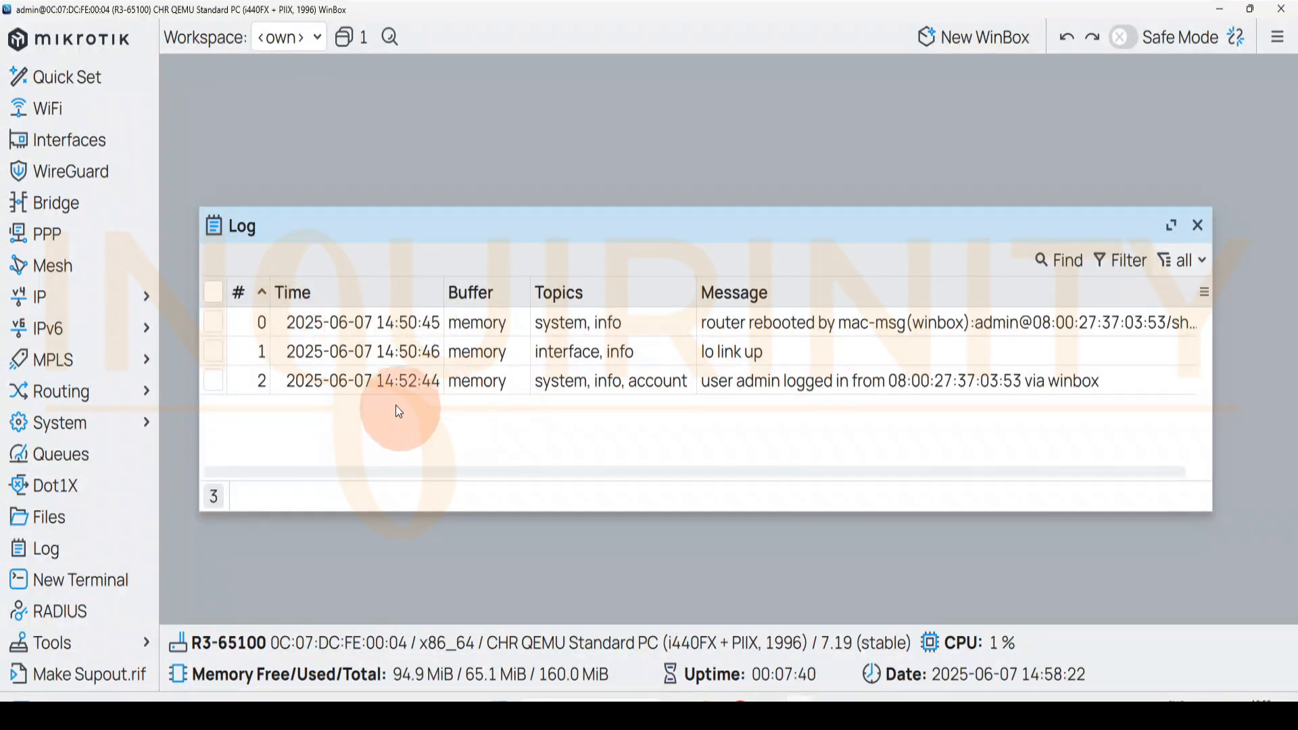
click(1198, 225)
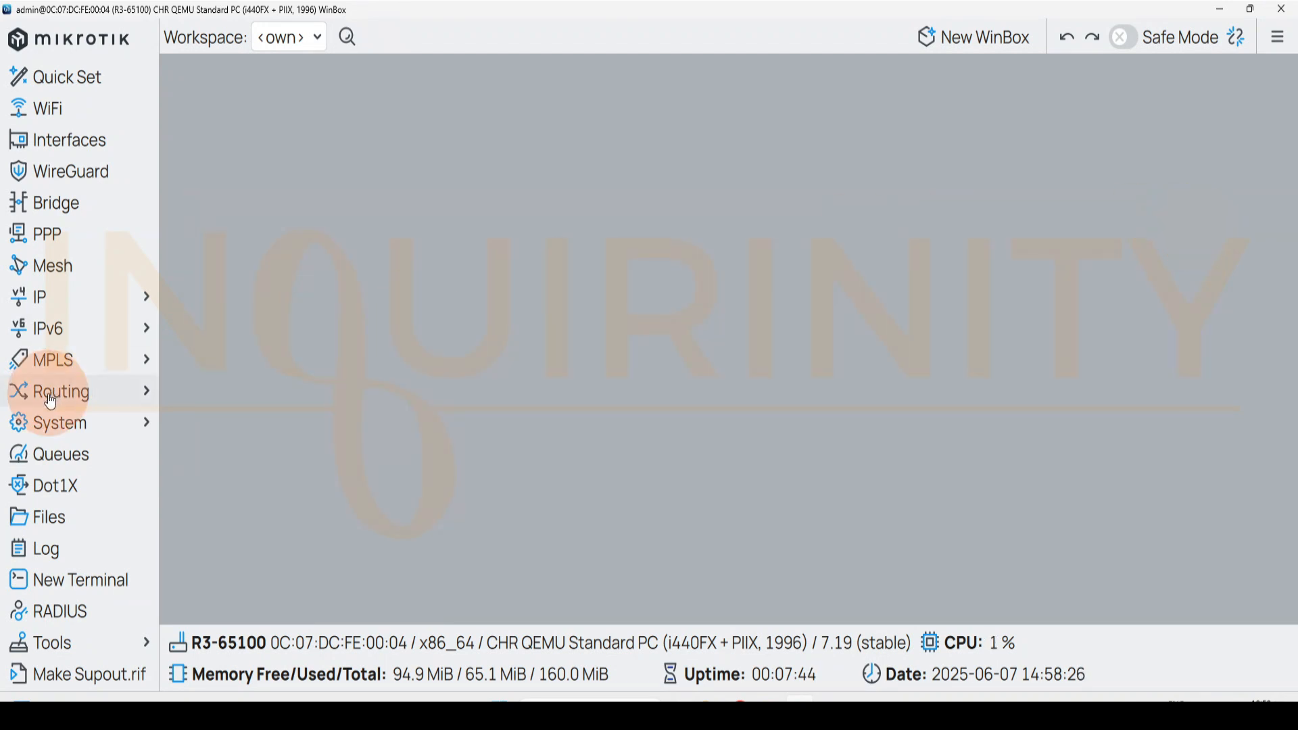
Open a new entry in the system scheduler and examine its start date and start time fields.
click(62, 436)
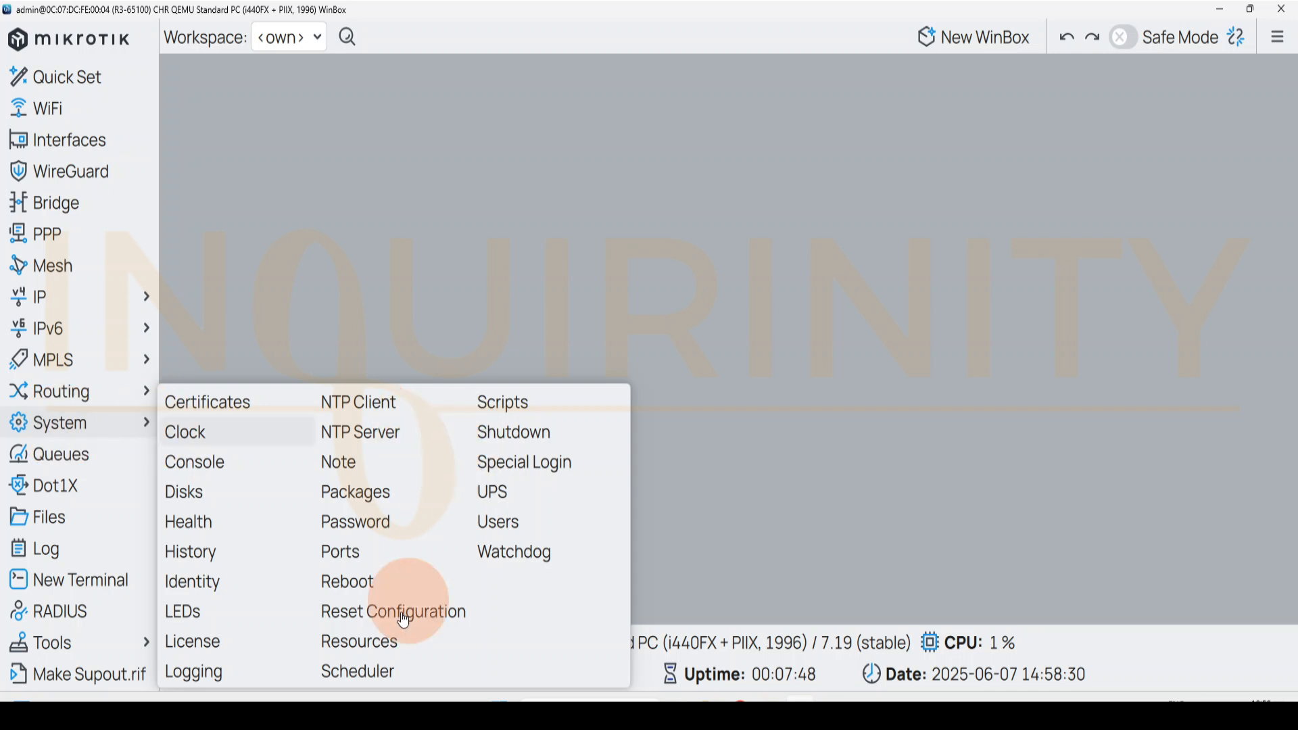
click(355, 672)
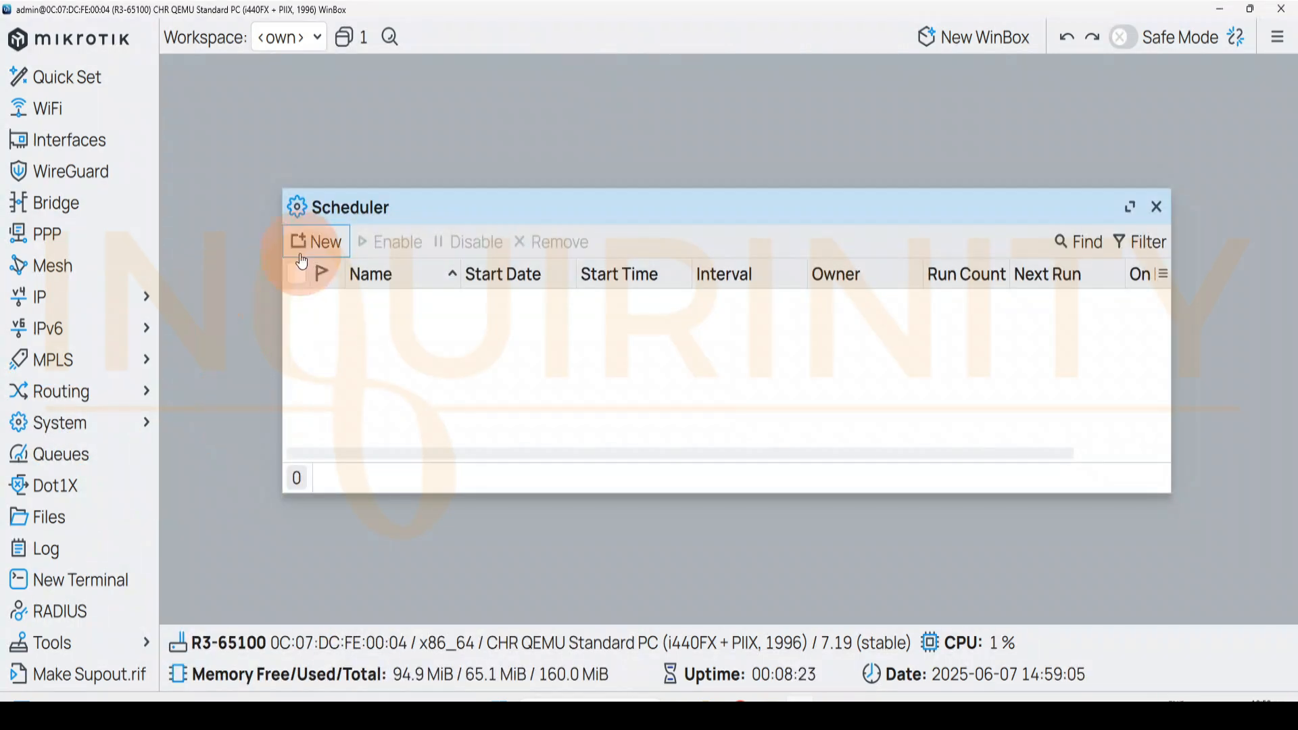
drag(430, 204, 471, 202)
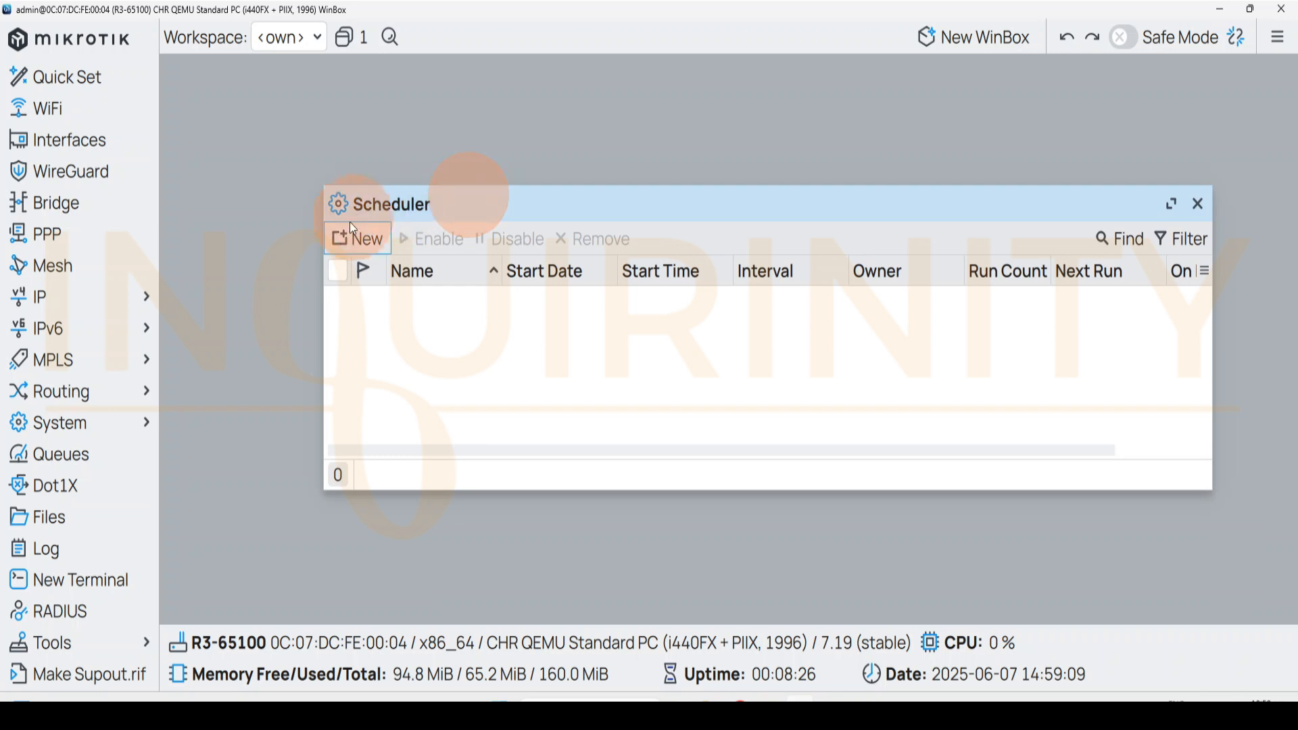
click(361, 241)
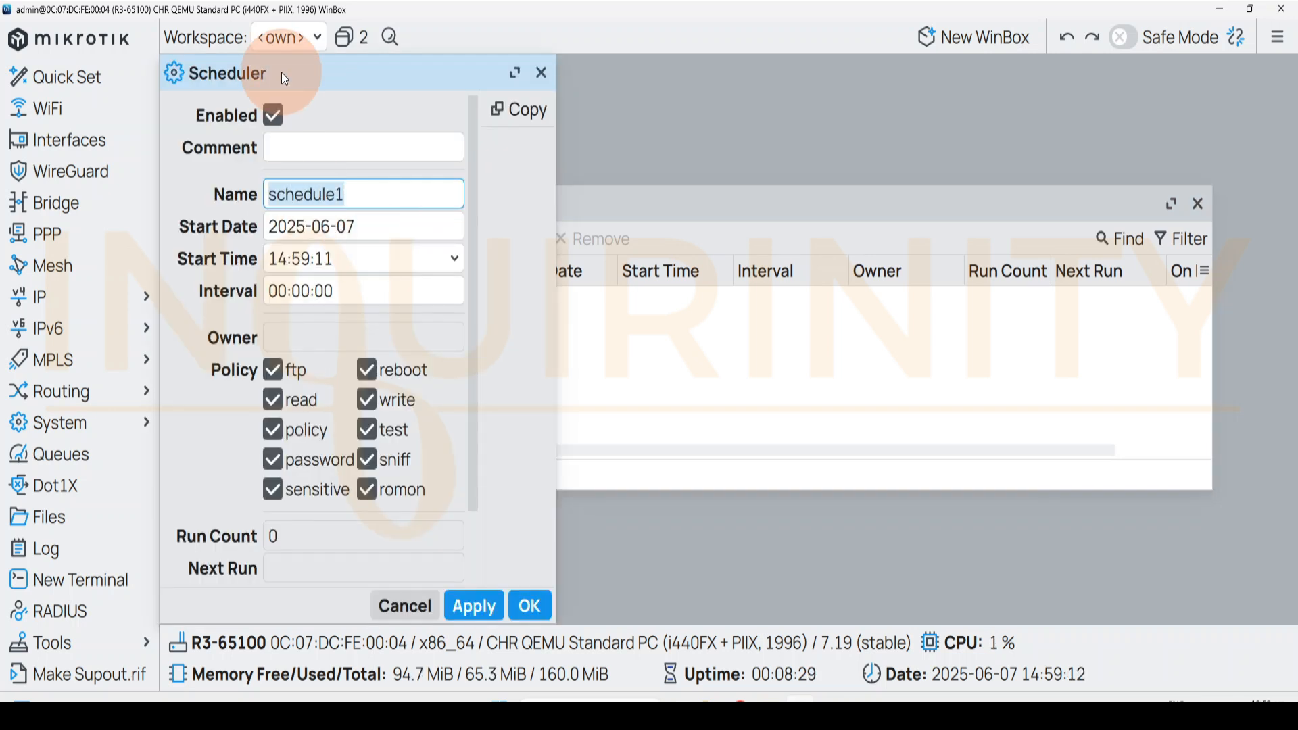
drag(426, 74, 793, 113)
click(729, 225)
double_click(729, 230)
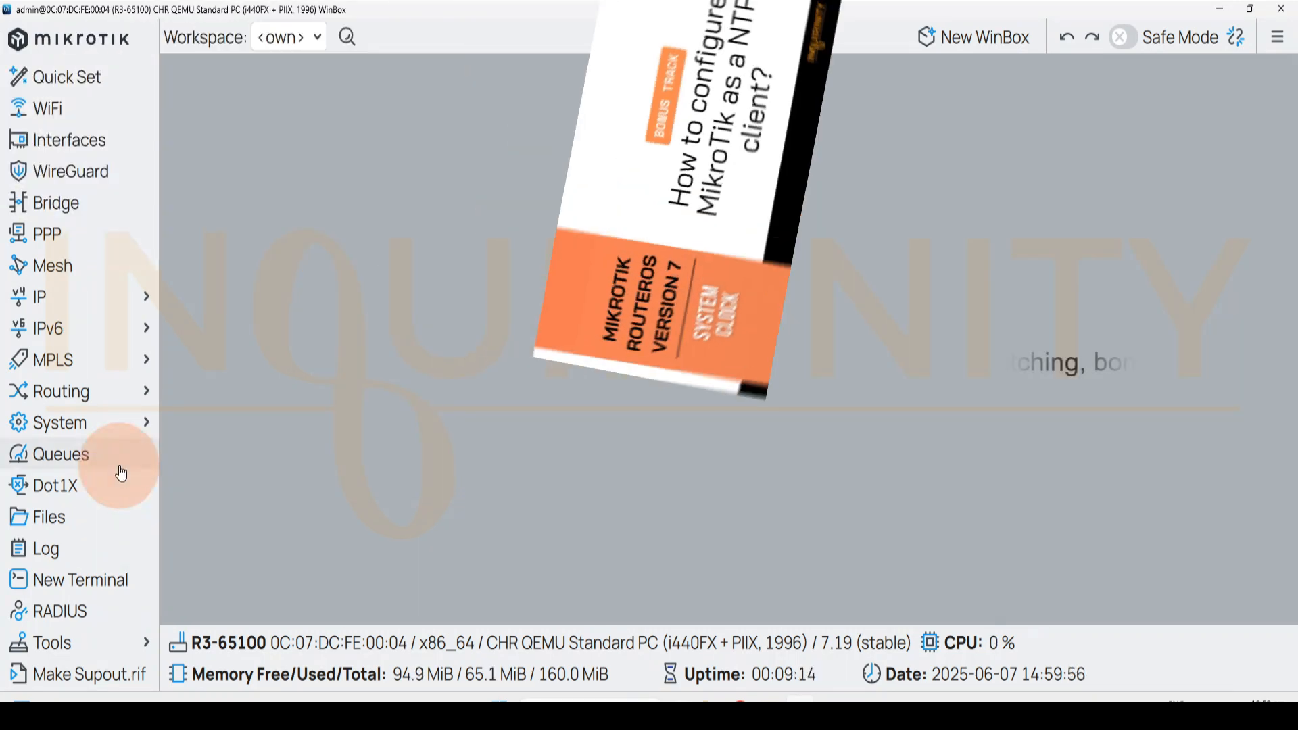
Open the system clock settings and maximize their window.
click(87, 426)
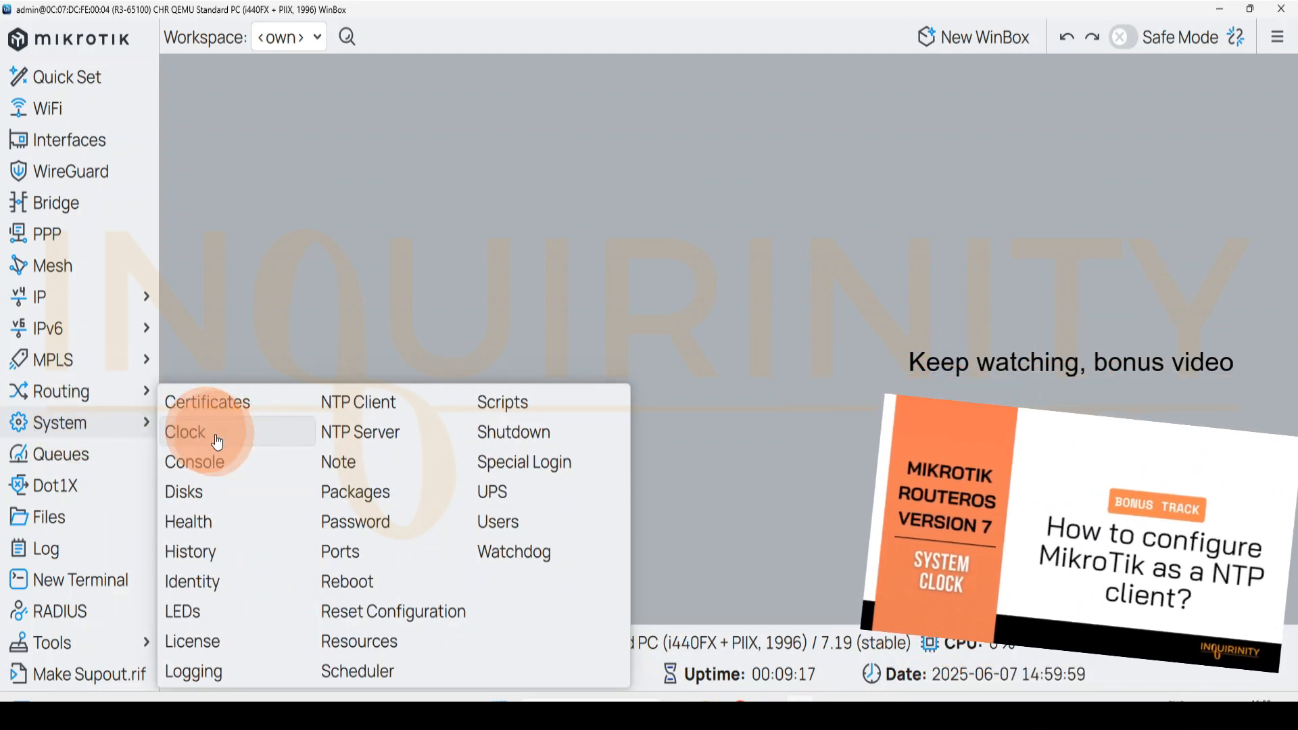
click(250, 431)
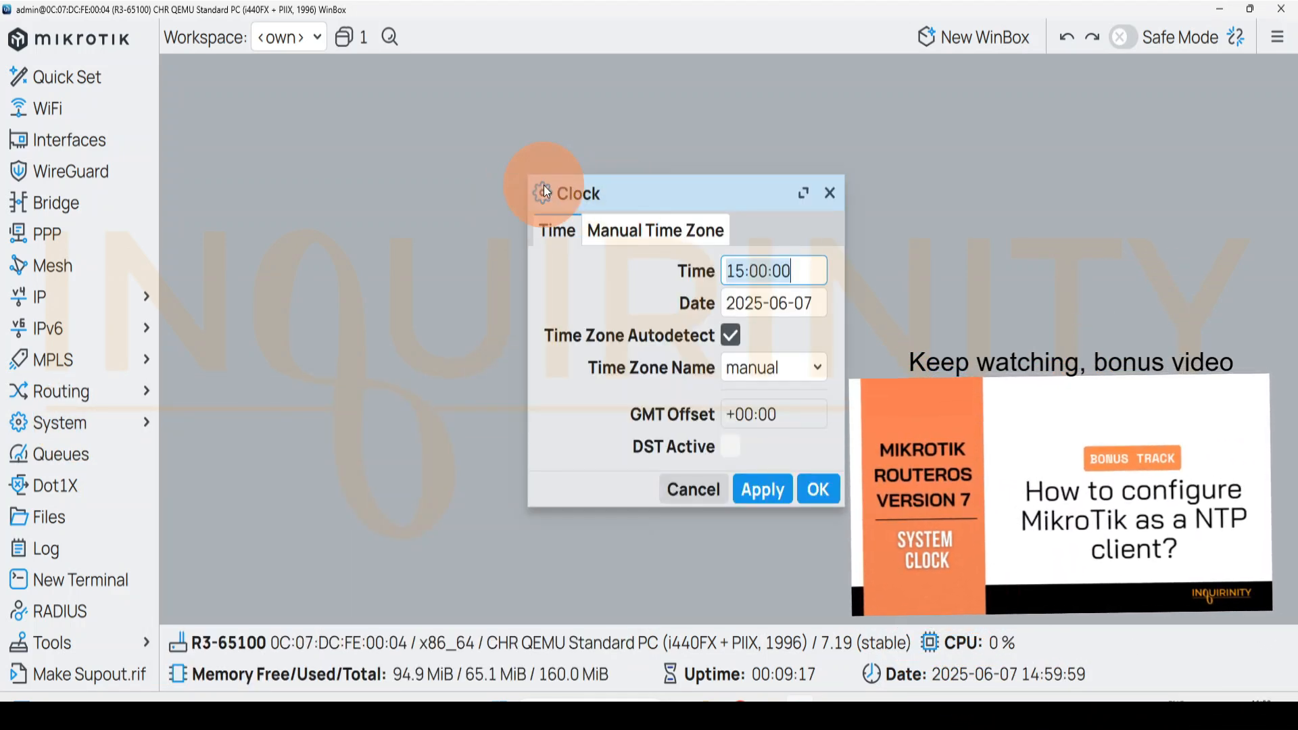
mouse_move(613, 190)
mouse_down()
mouse_move(593, 187)
mouse_move(626, 185)
mouse_up()
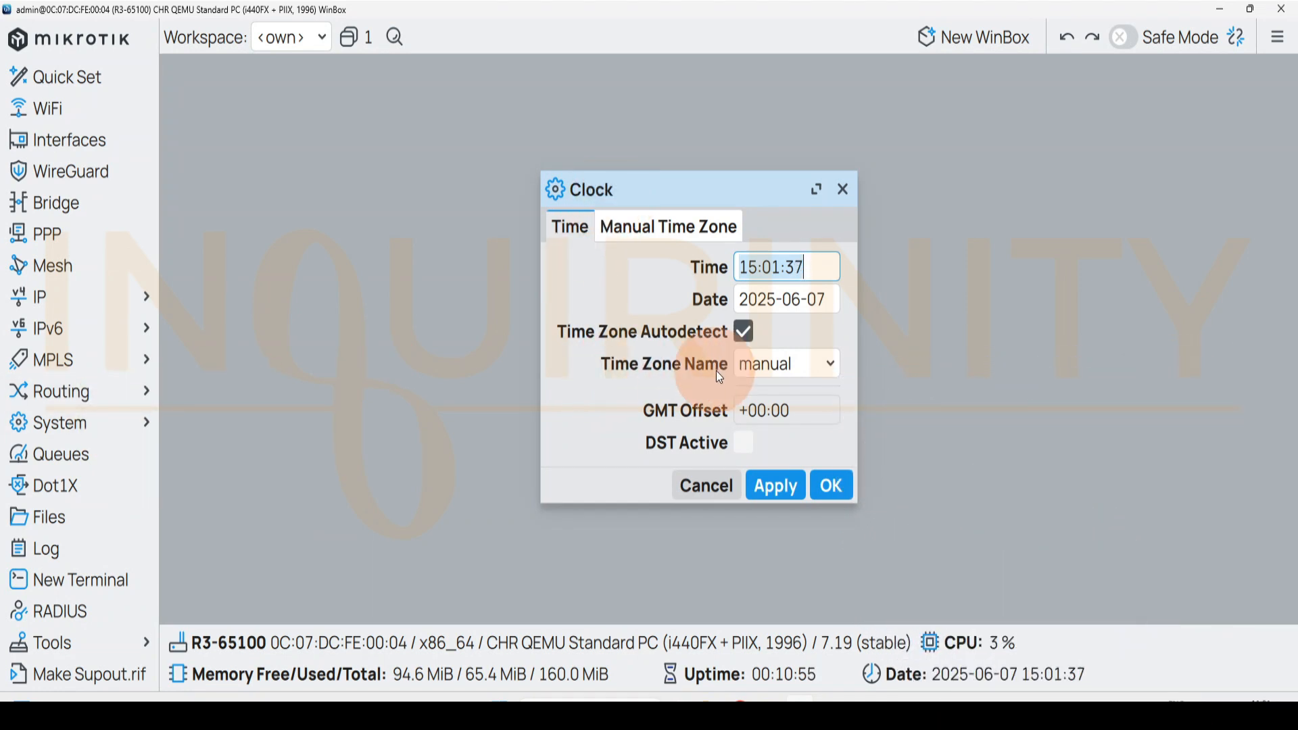
click(828, 366)
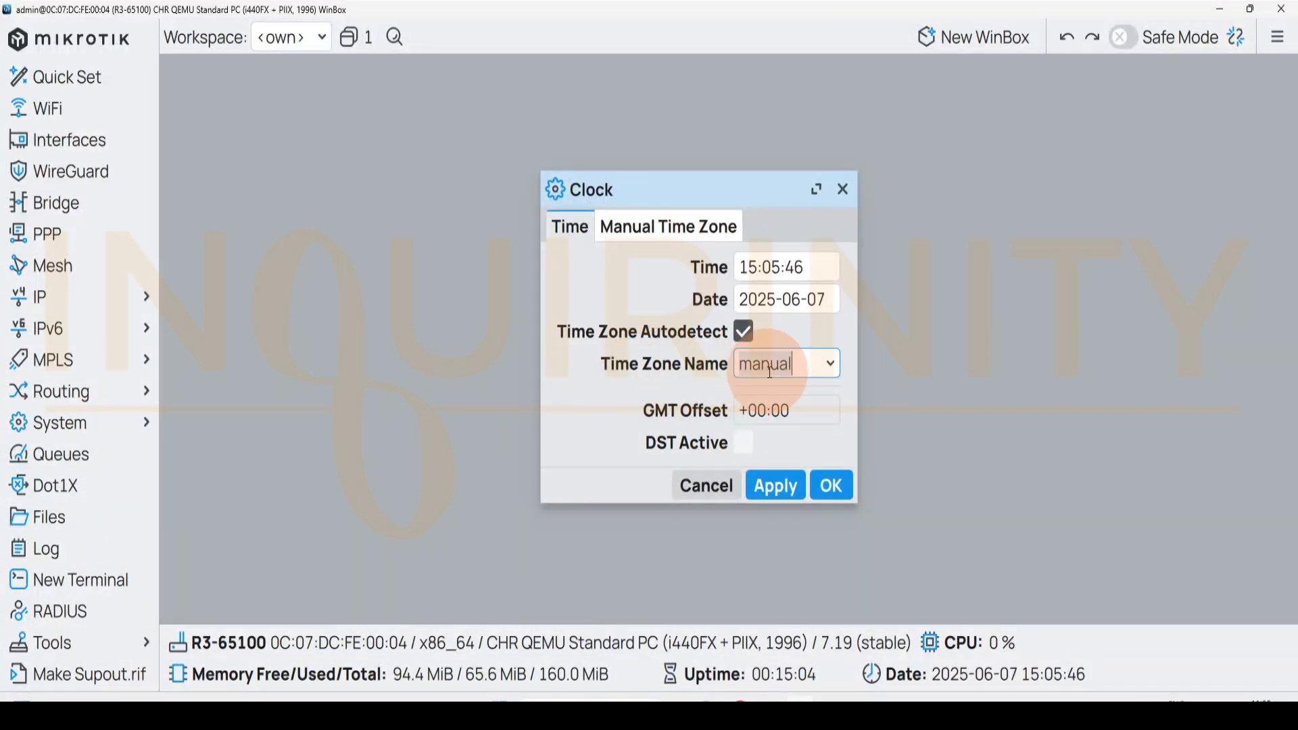
double_click(822, 375)
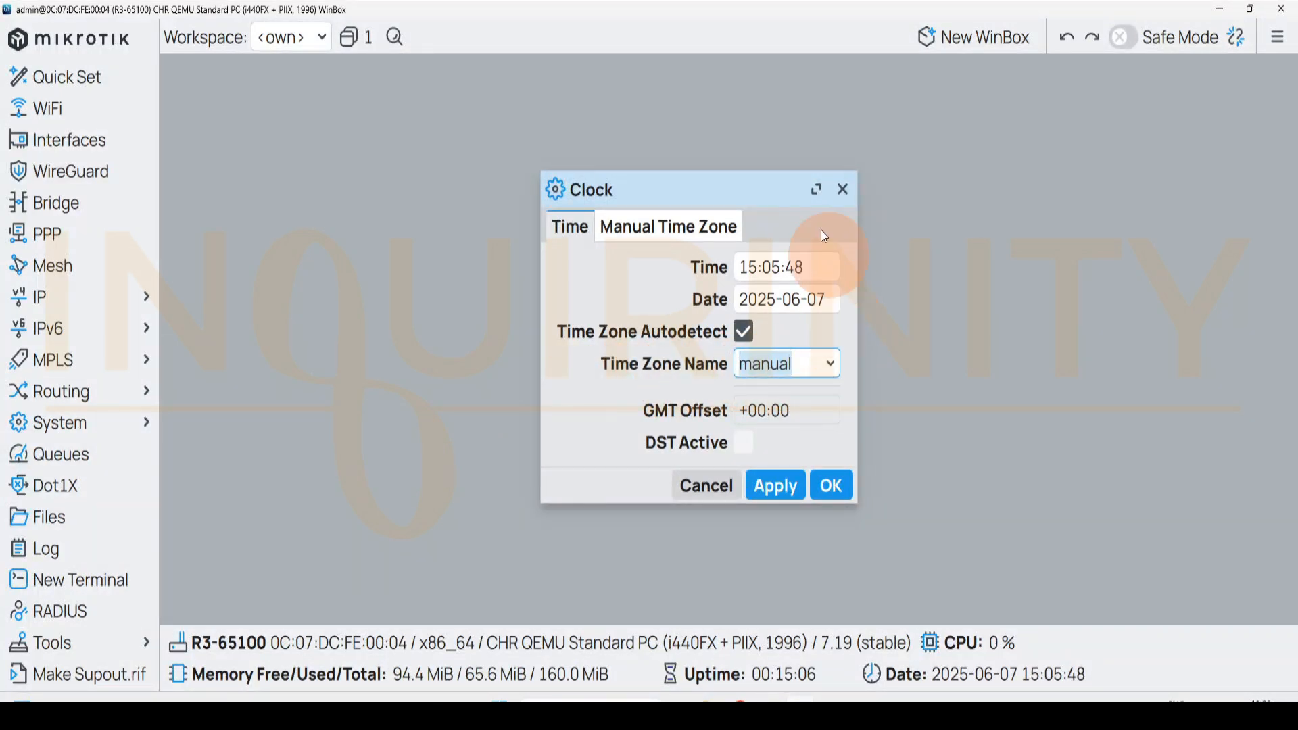
click(818, 191)
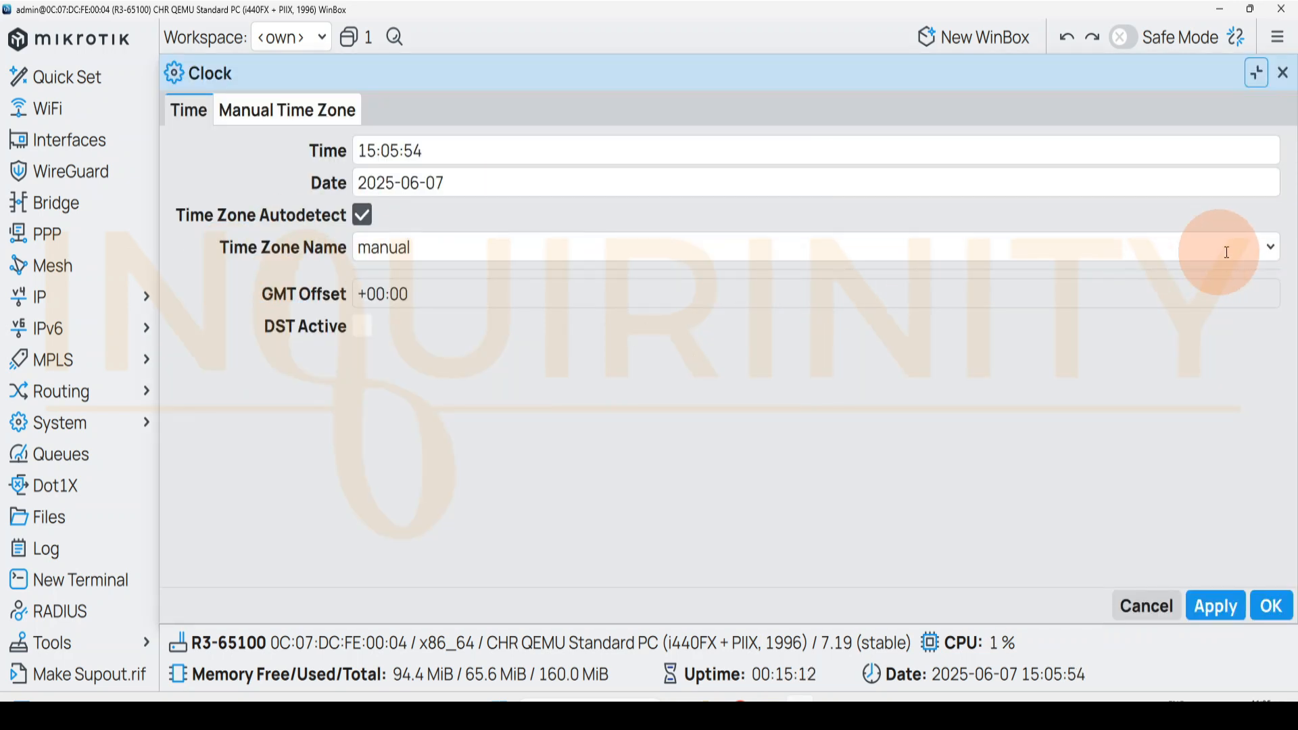
Set the clock's time zone name to Asia/Singapore and apply the change.
click(1274, 259)
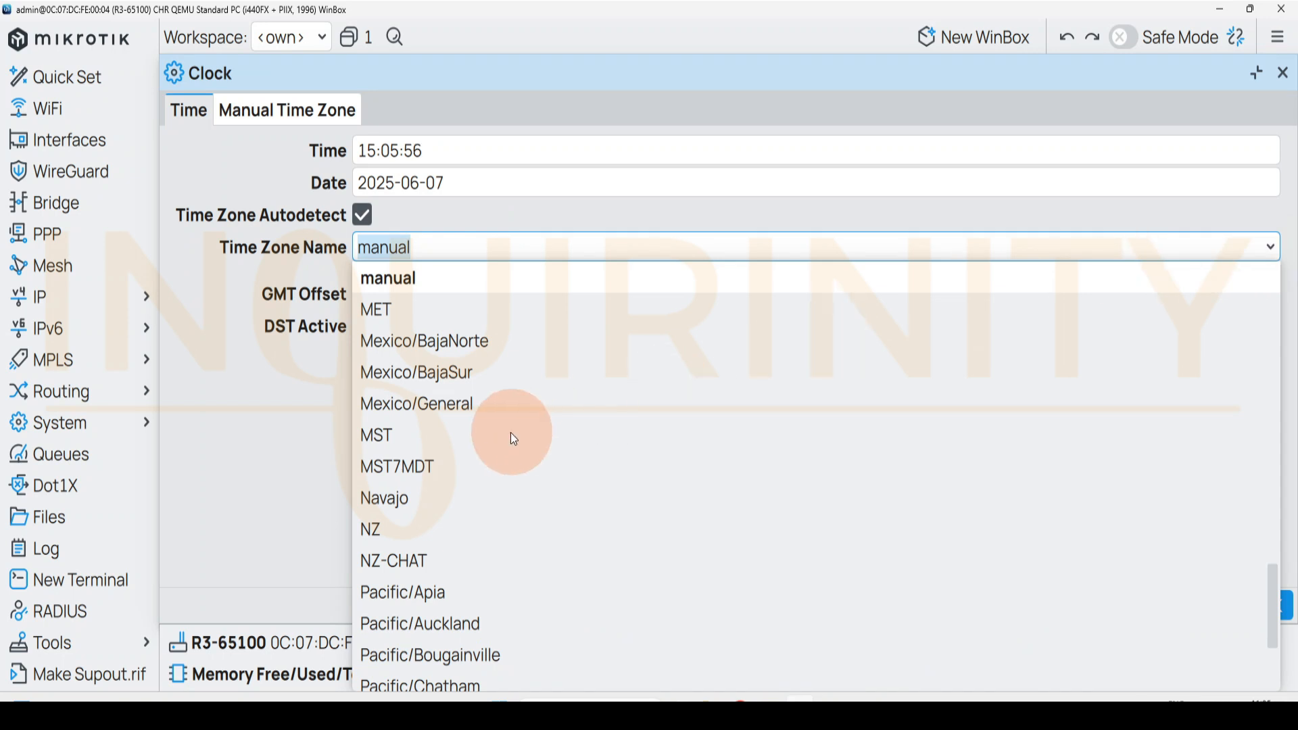
scroll(449, 599, up, 1)
scroll(449, 599, down, 15)
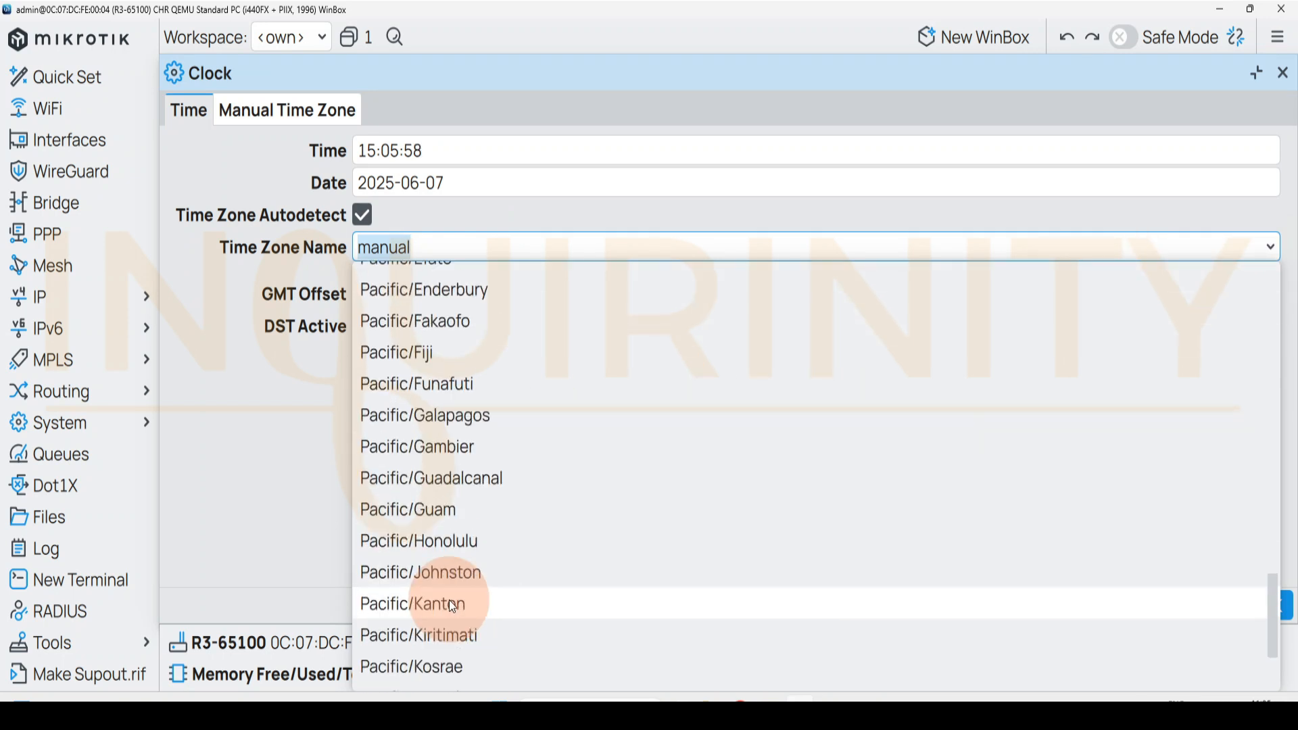
scroll(1159, 550, down, 5)
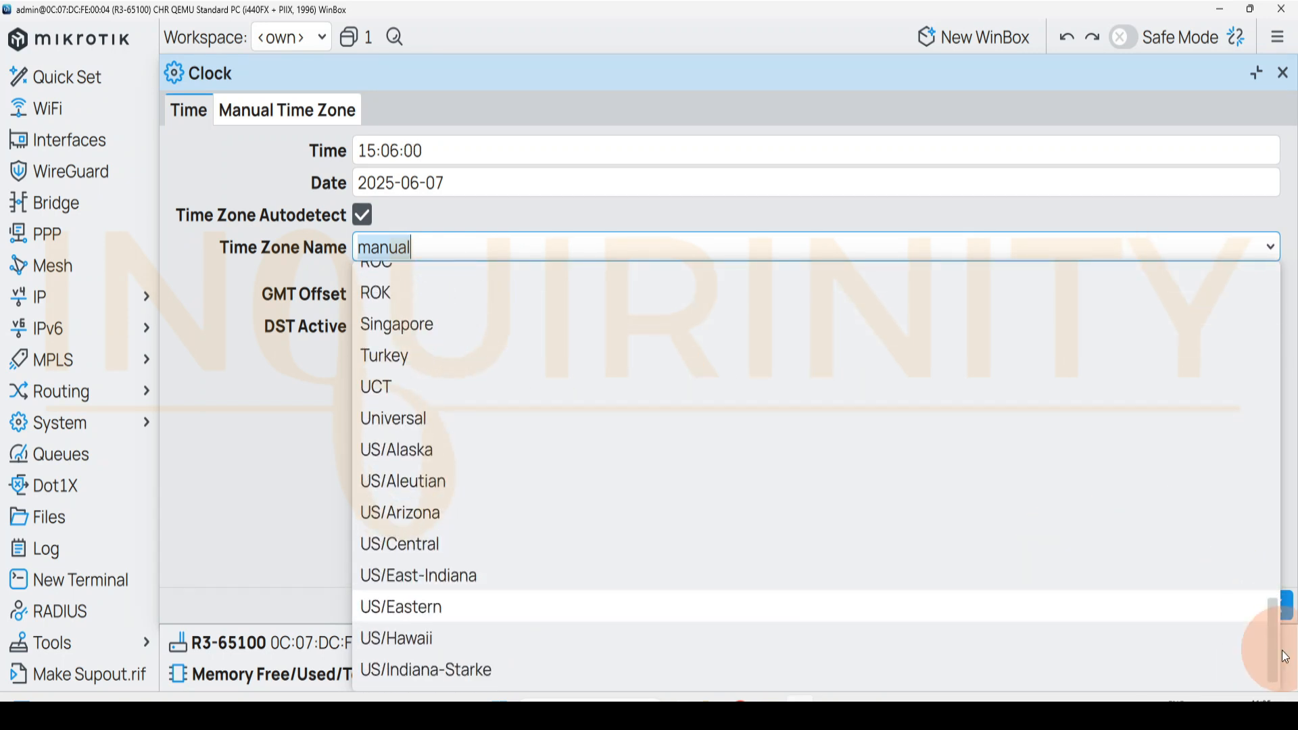
drag(1275, 651, 186, 464)
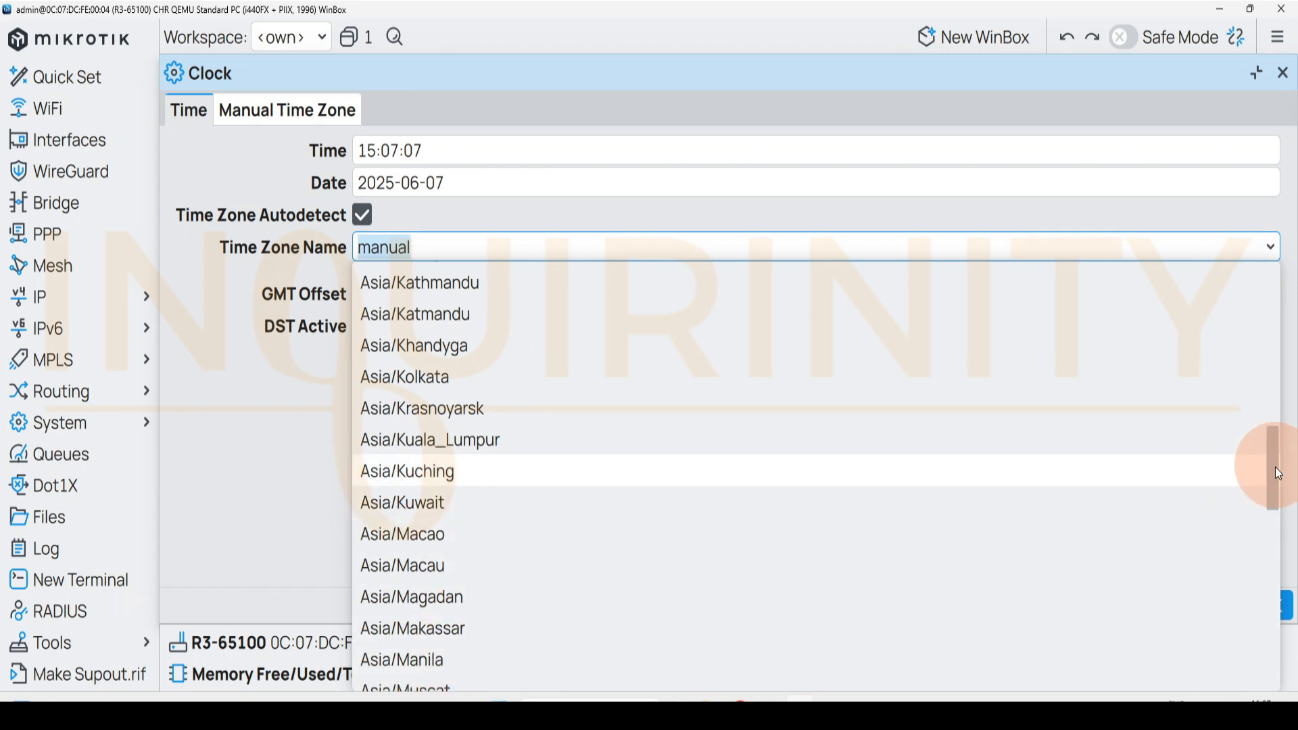
drag(1276, 468, 1276, 484)
scroll(1277, 483, down, 9)
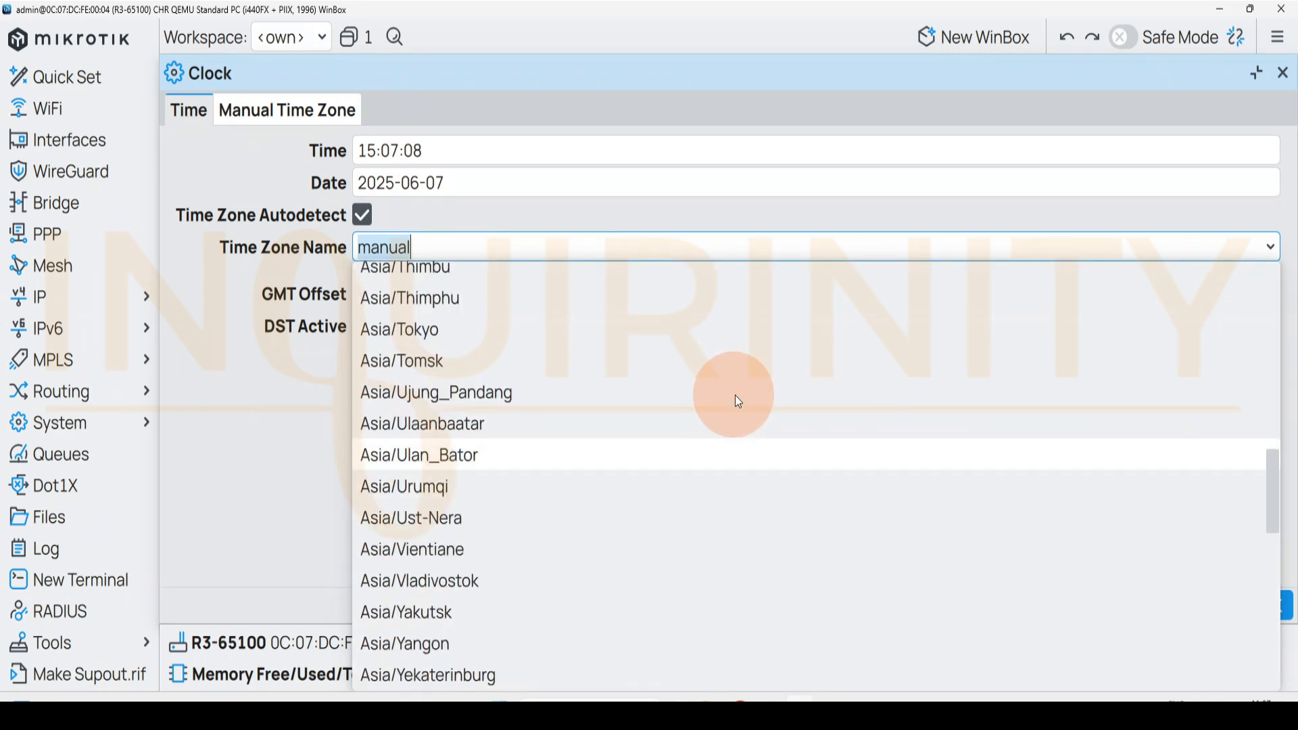
scroll(744, 399, up, 5)
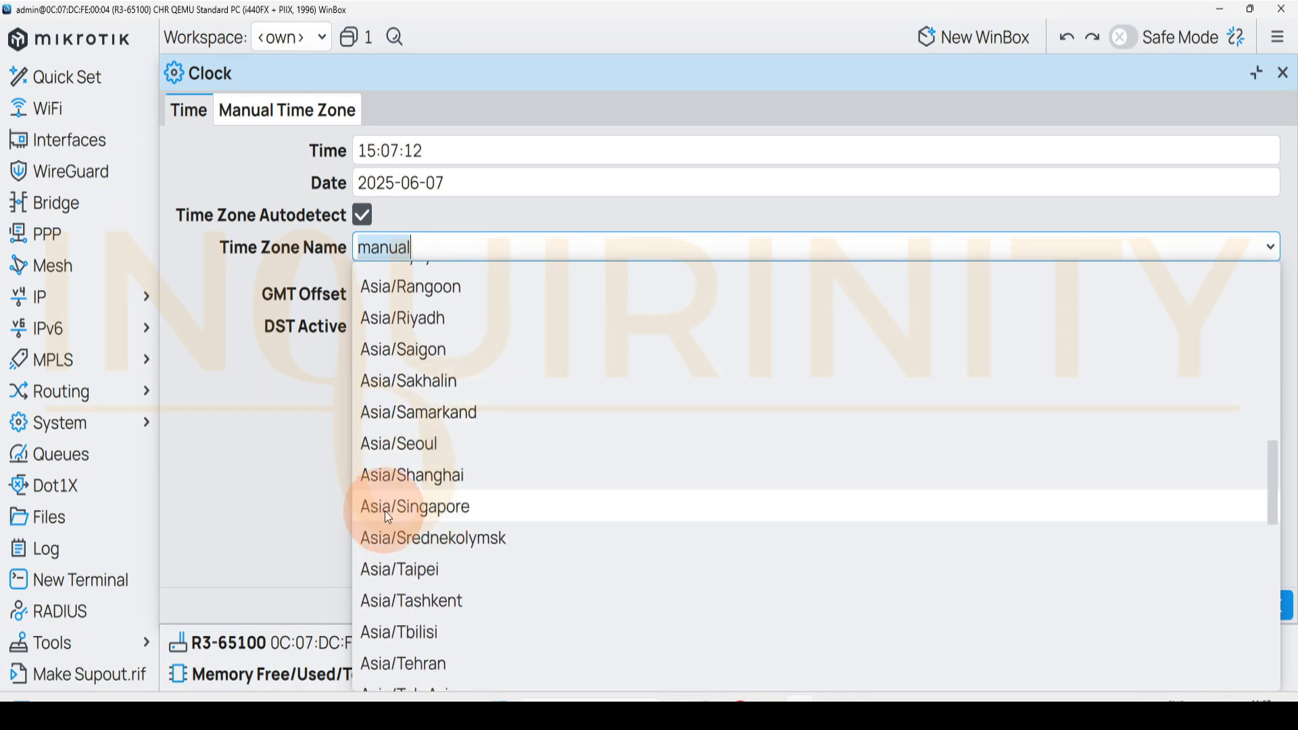
click(411, 508)
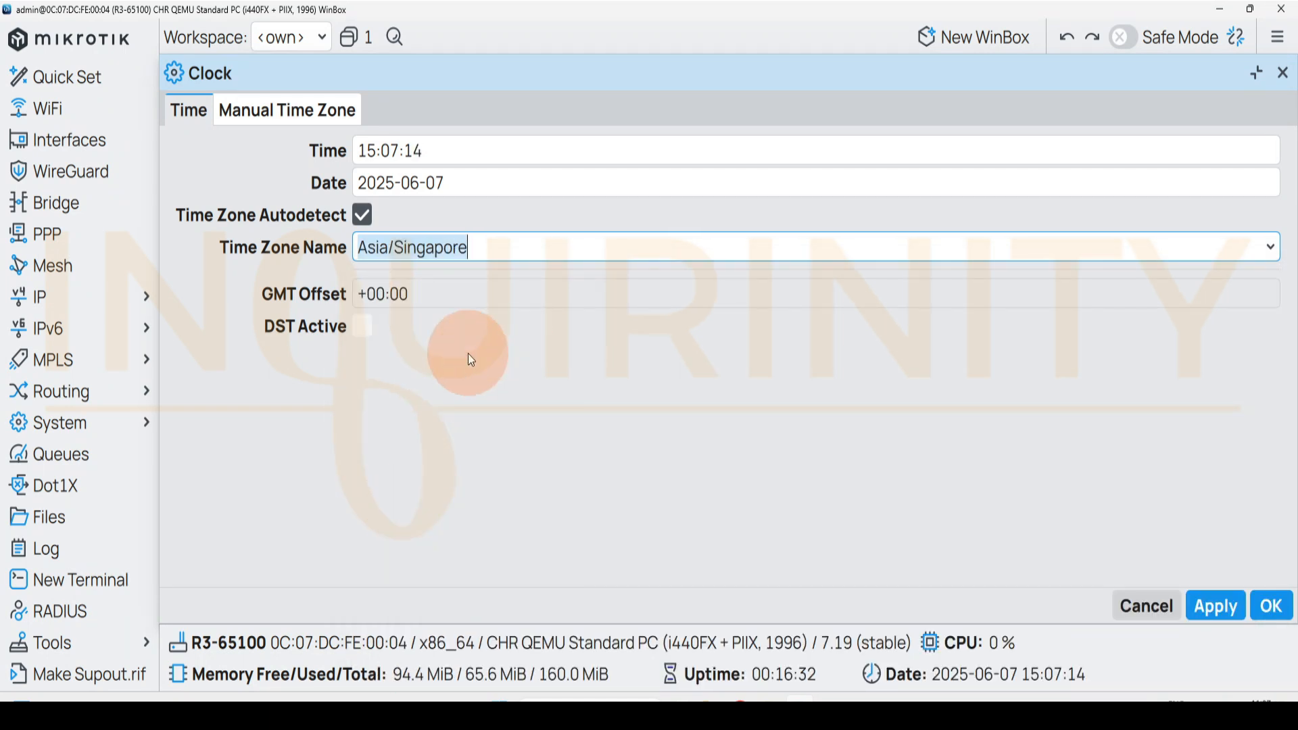
click(1279, 607)
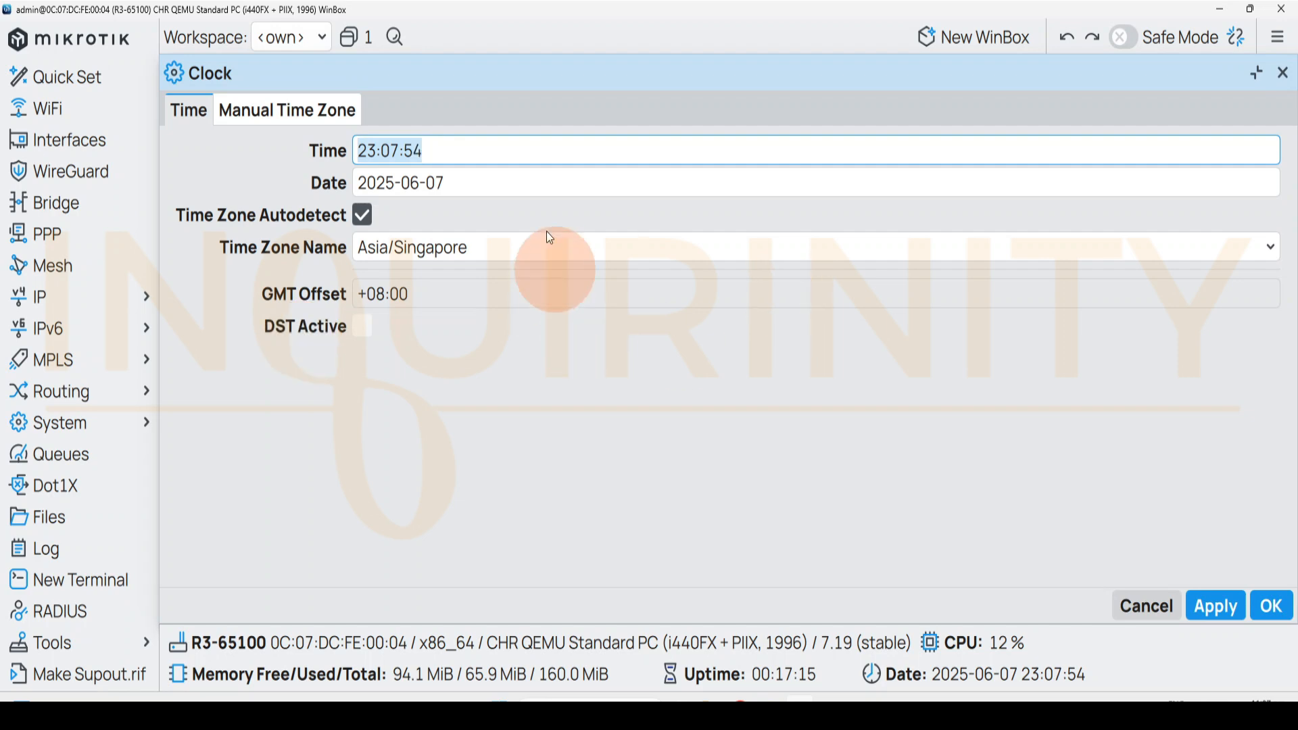
click(463, 464)
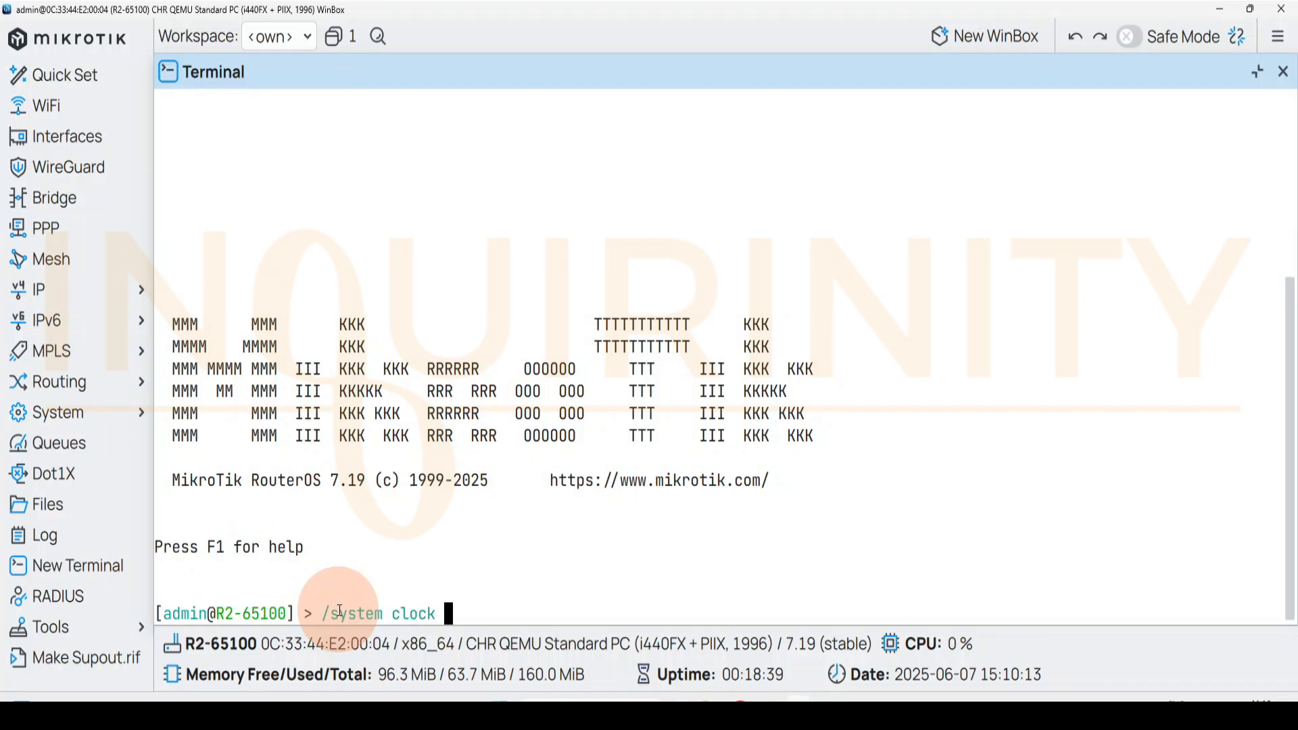
In the R2-65100 terminal, list the help for /system clock and run /system clock print to examine the clock settings.
key(F1)
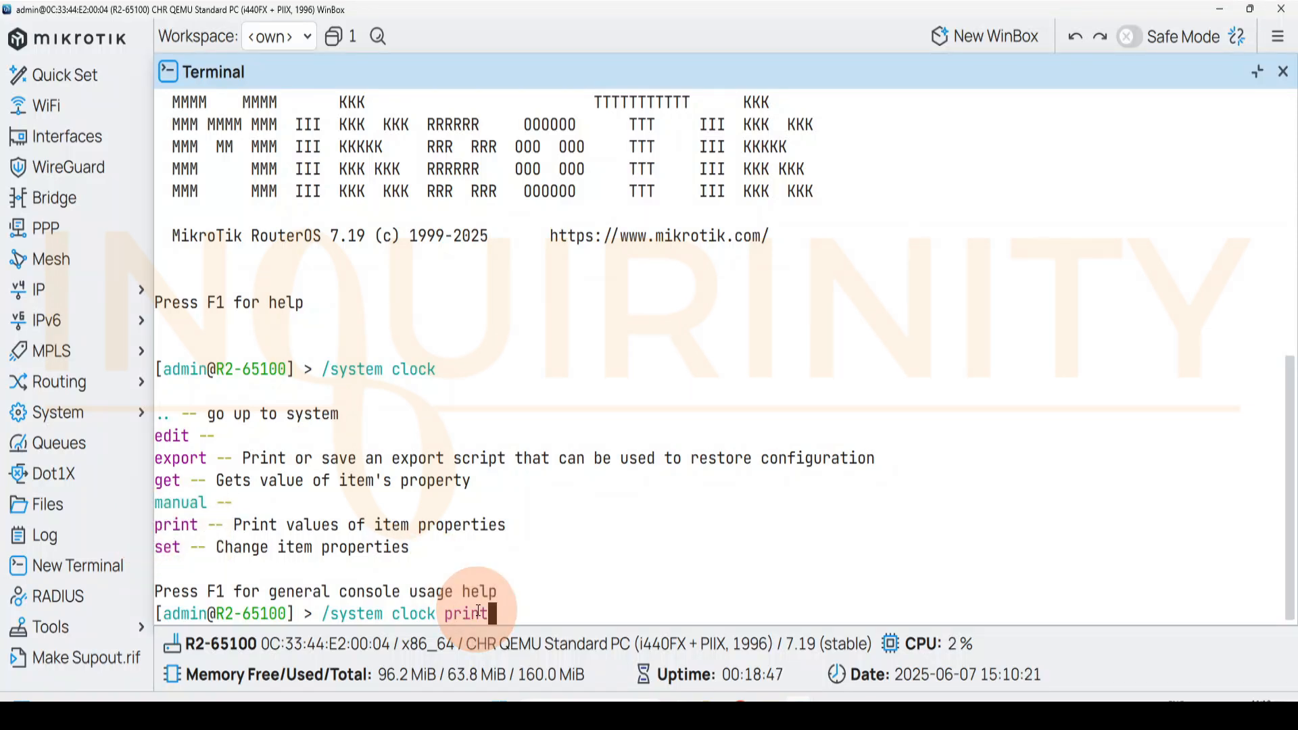
key(Return)
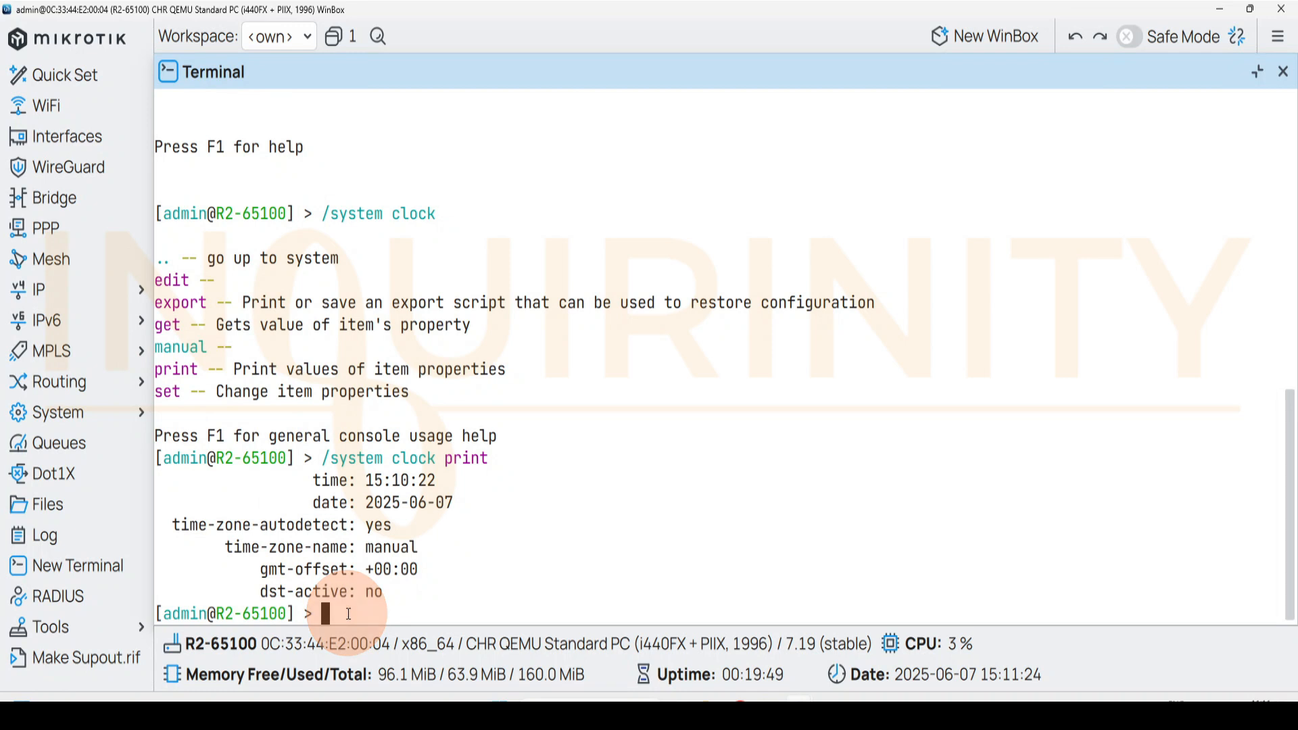
Display the console help for the parameters of /system clock set.
text(/system)
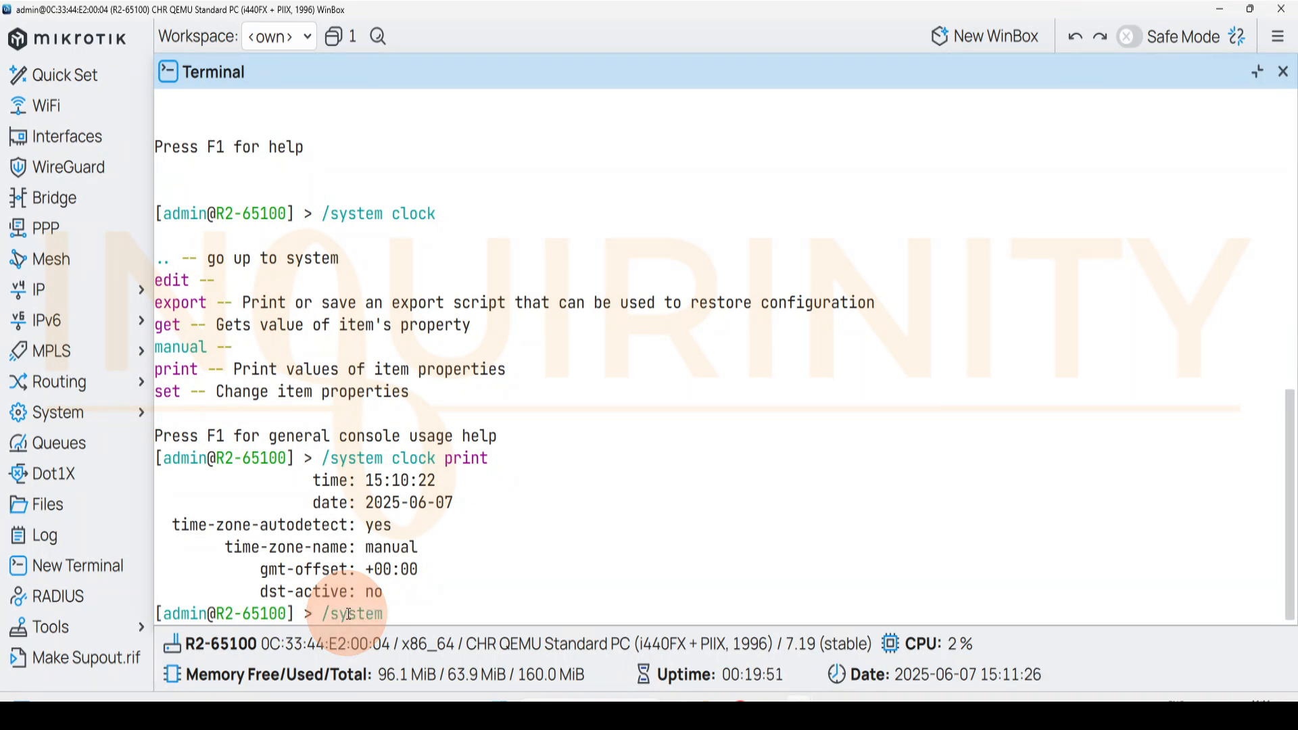
text( clock set)
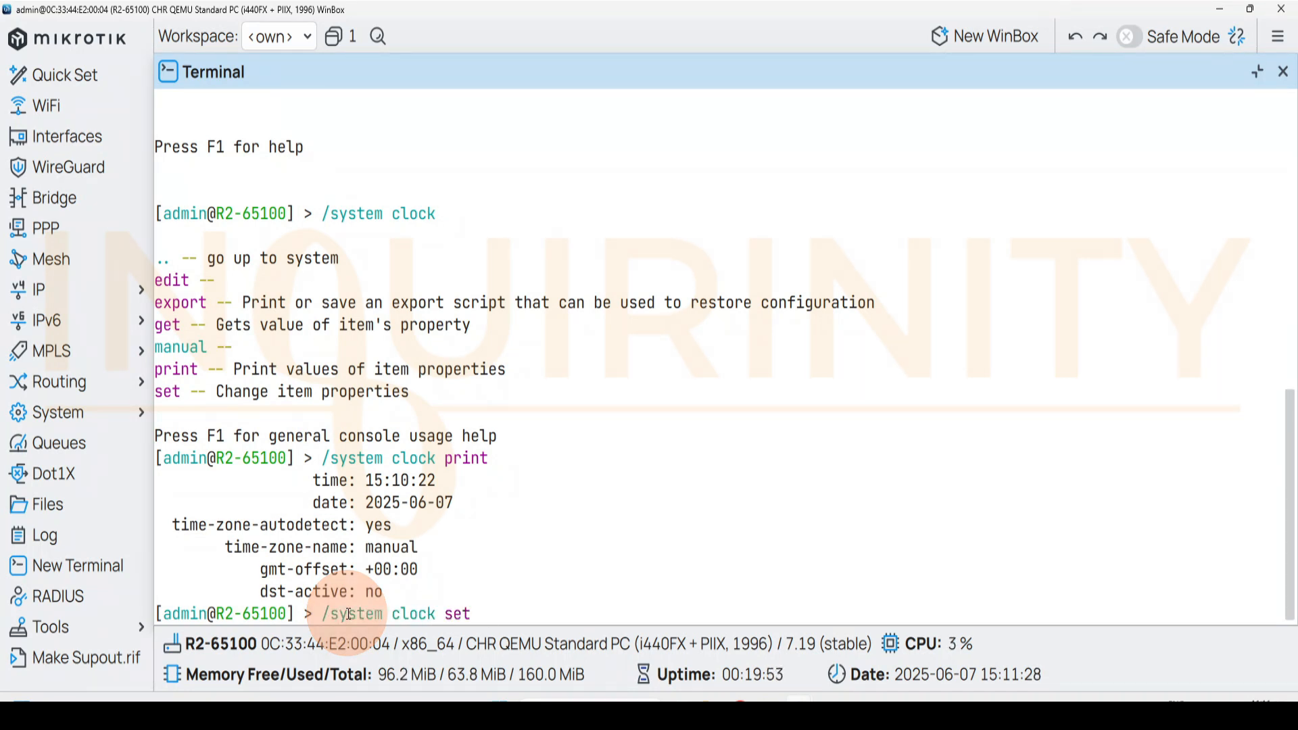
key(question)
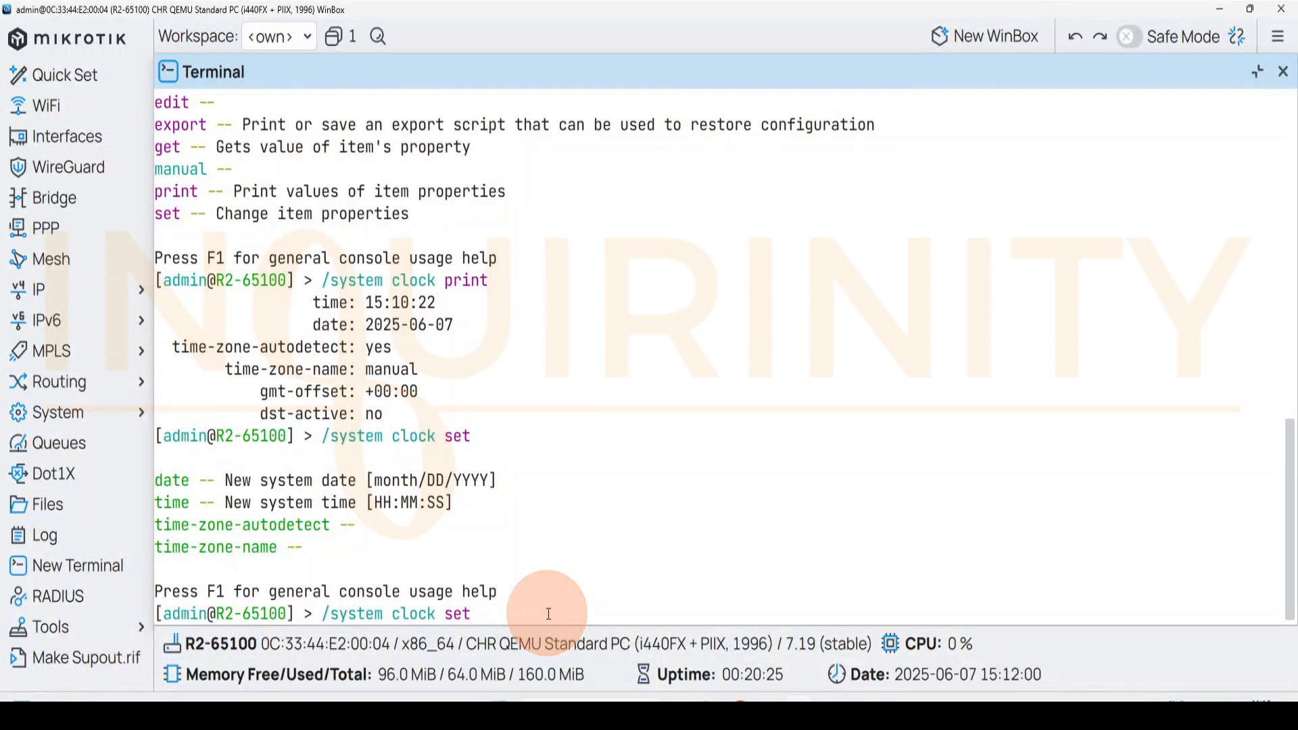
Look up the date parameter's format and try to set the date with /system clock set date=06/07/2025.
text(ate)
key(question)
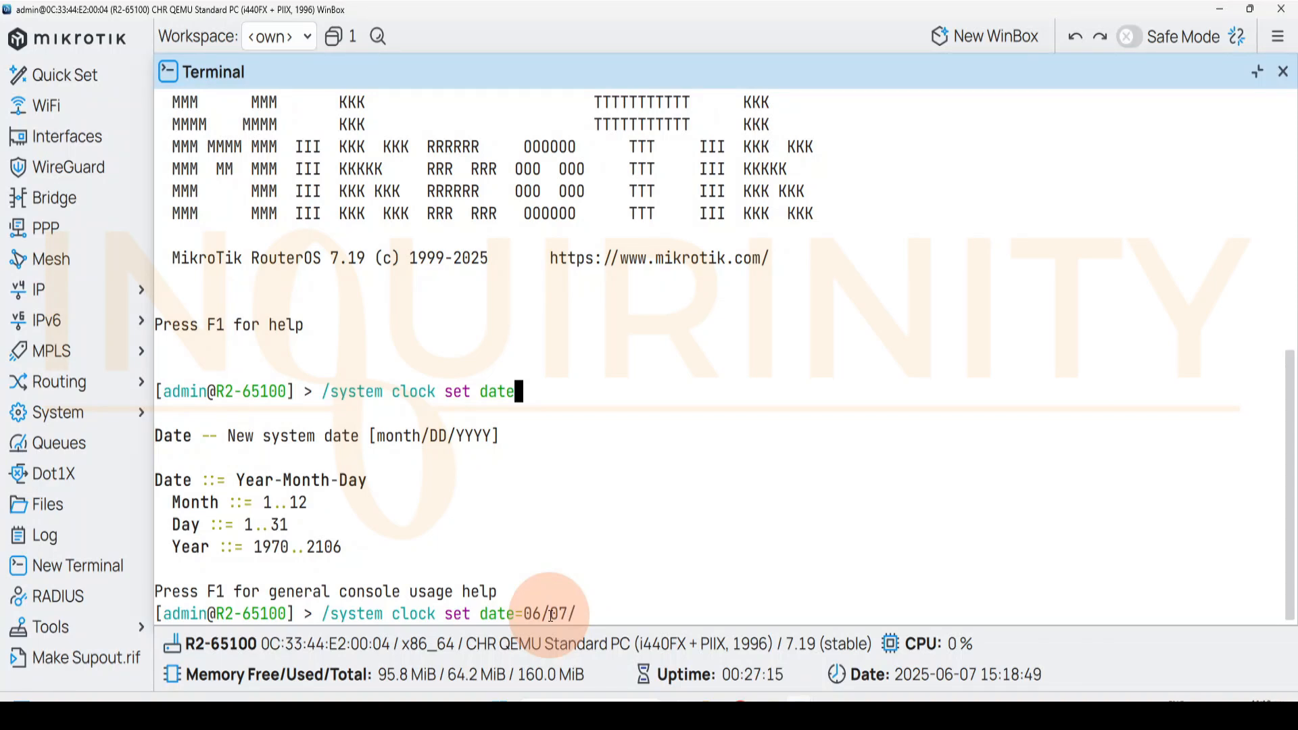
text(2025)
key(Return)
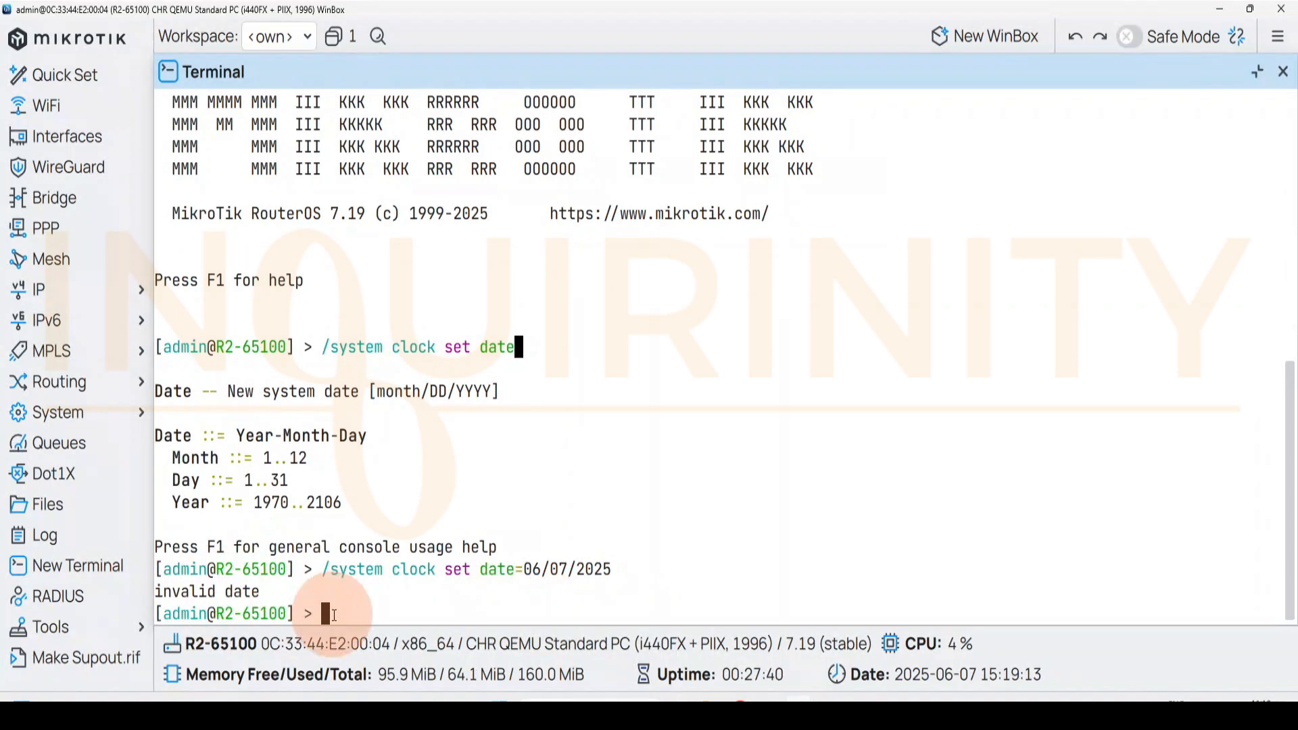
Retry the date command without leading zeros, as /system clock set date=6/7/2025.
key(Up)
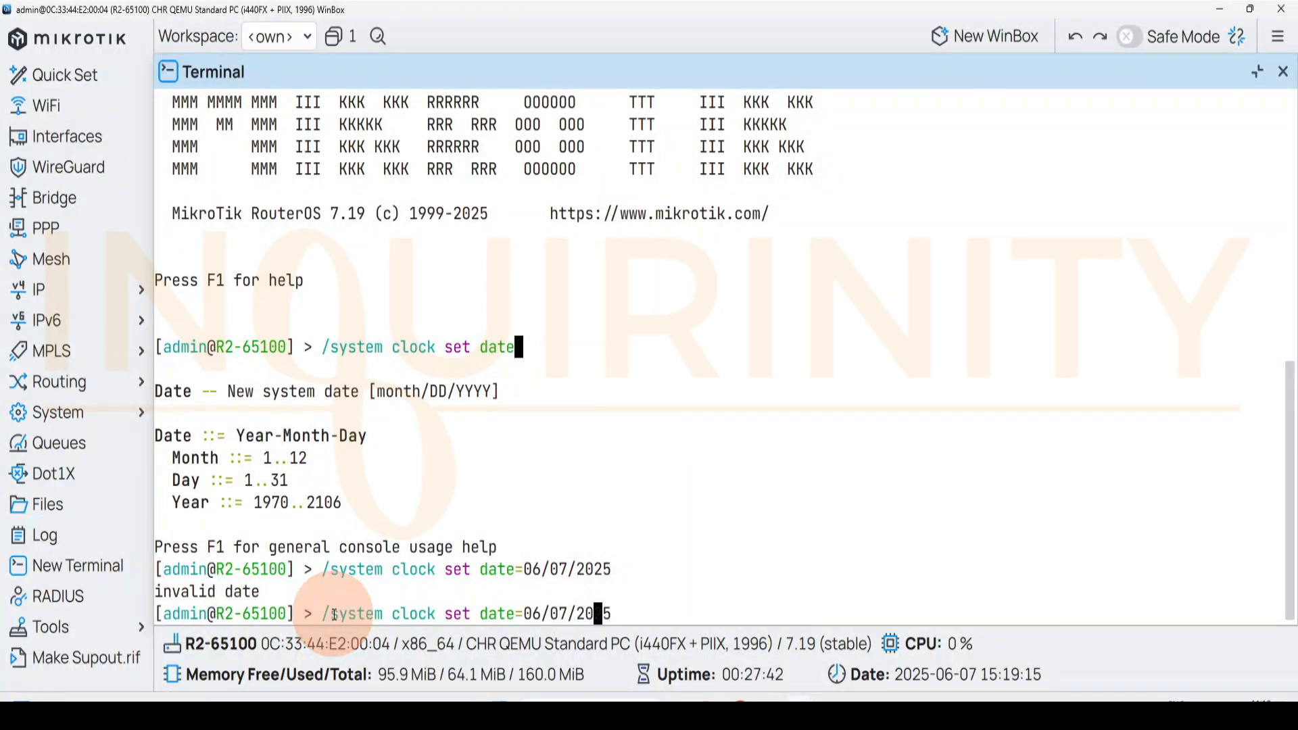
key(Left)
key(Left)
key(Left)
key(Left)
key(Left)
key(Left)
key(BackSpace)
key(Right)
key(Right)
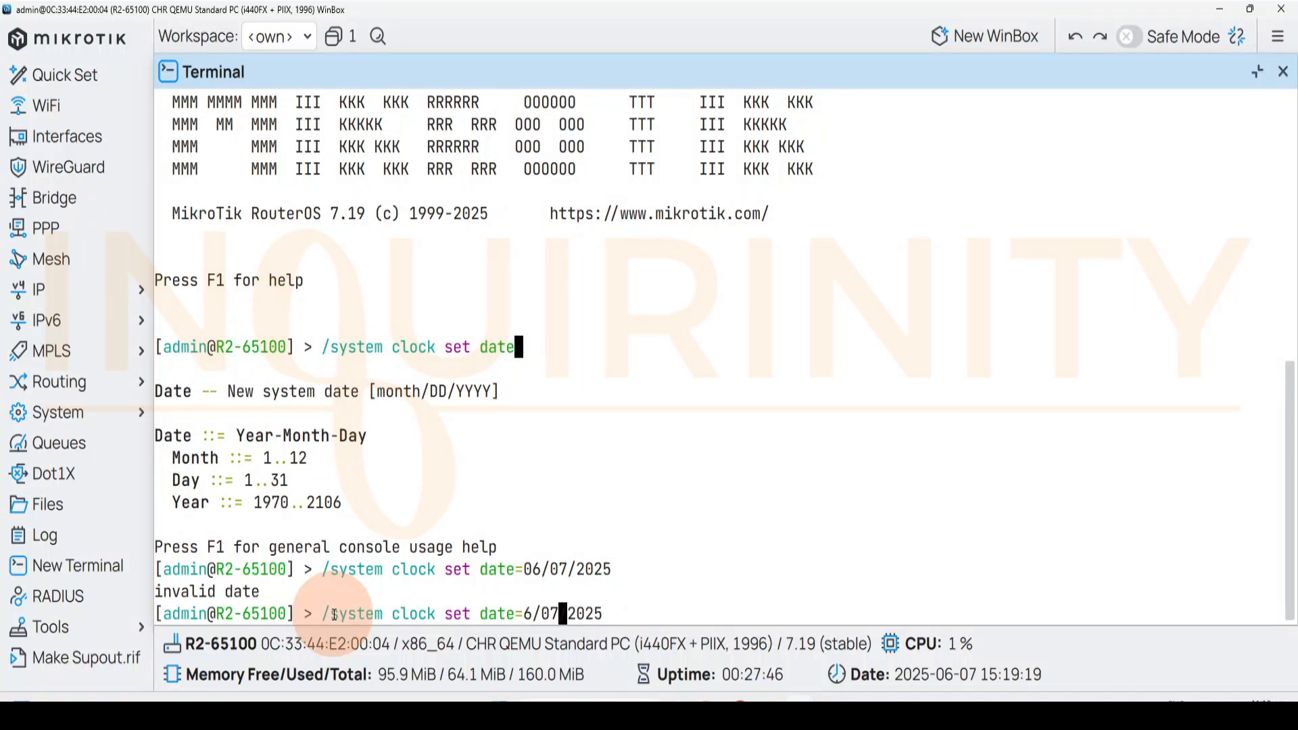
key(BackSpace)
key(Right)
key(Right)
key(Right)
key(Right)
key(Right)
key(Right)
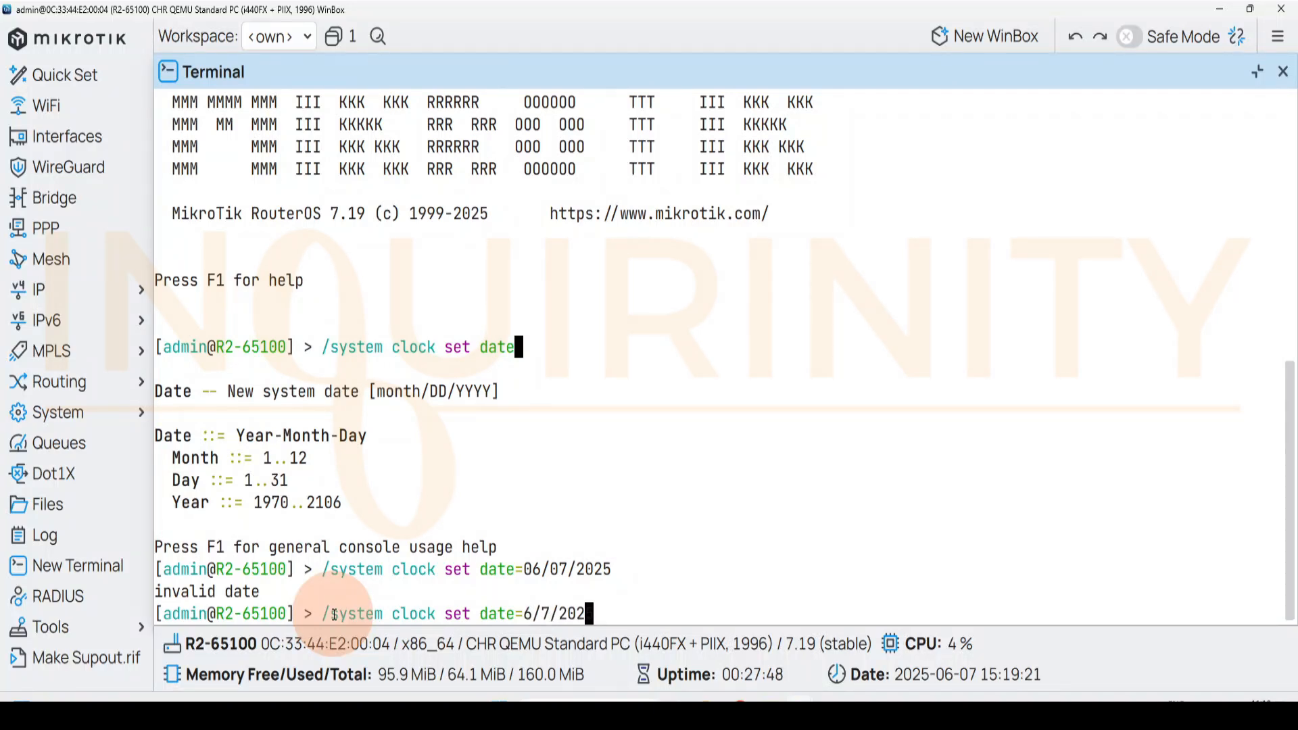
key(Return)
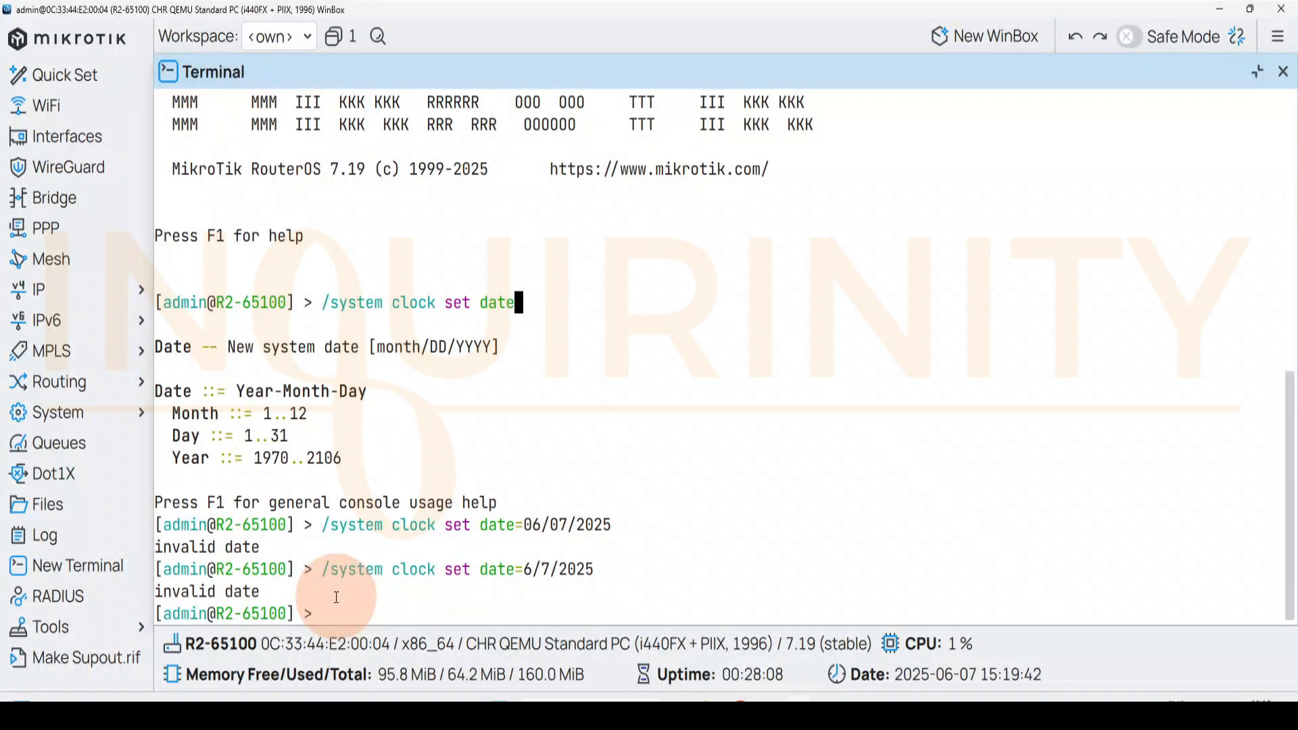
Set the system date using the month abbreviation, with /system clock set date=Jun/7/2025.
text(/)
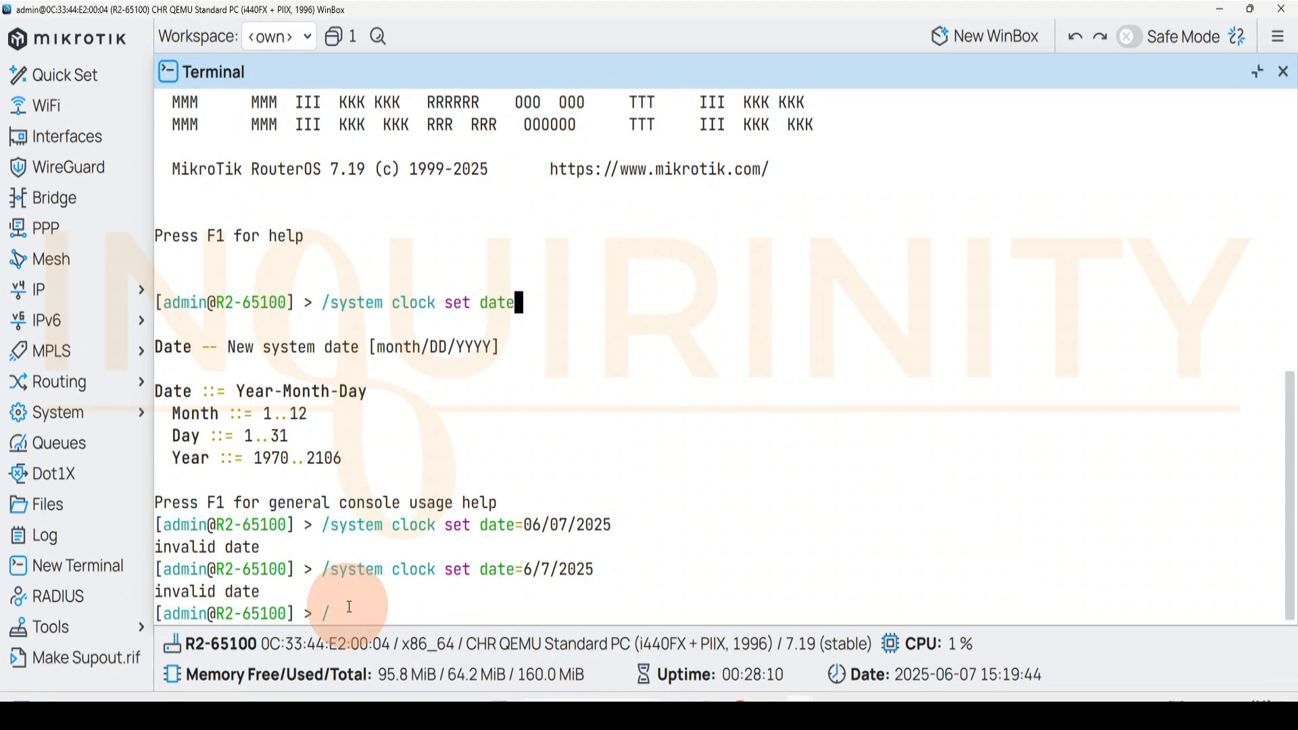
text(system clock set da)
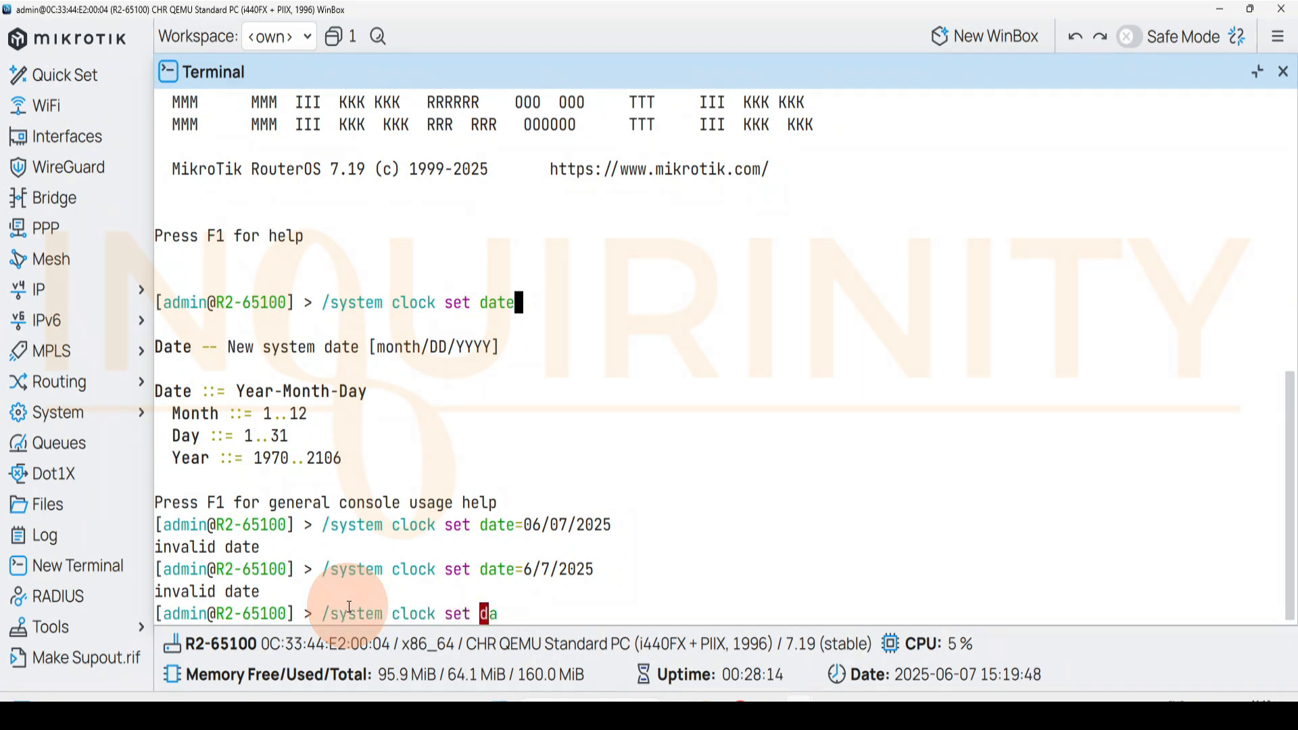
text(te=Jun)
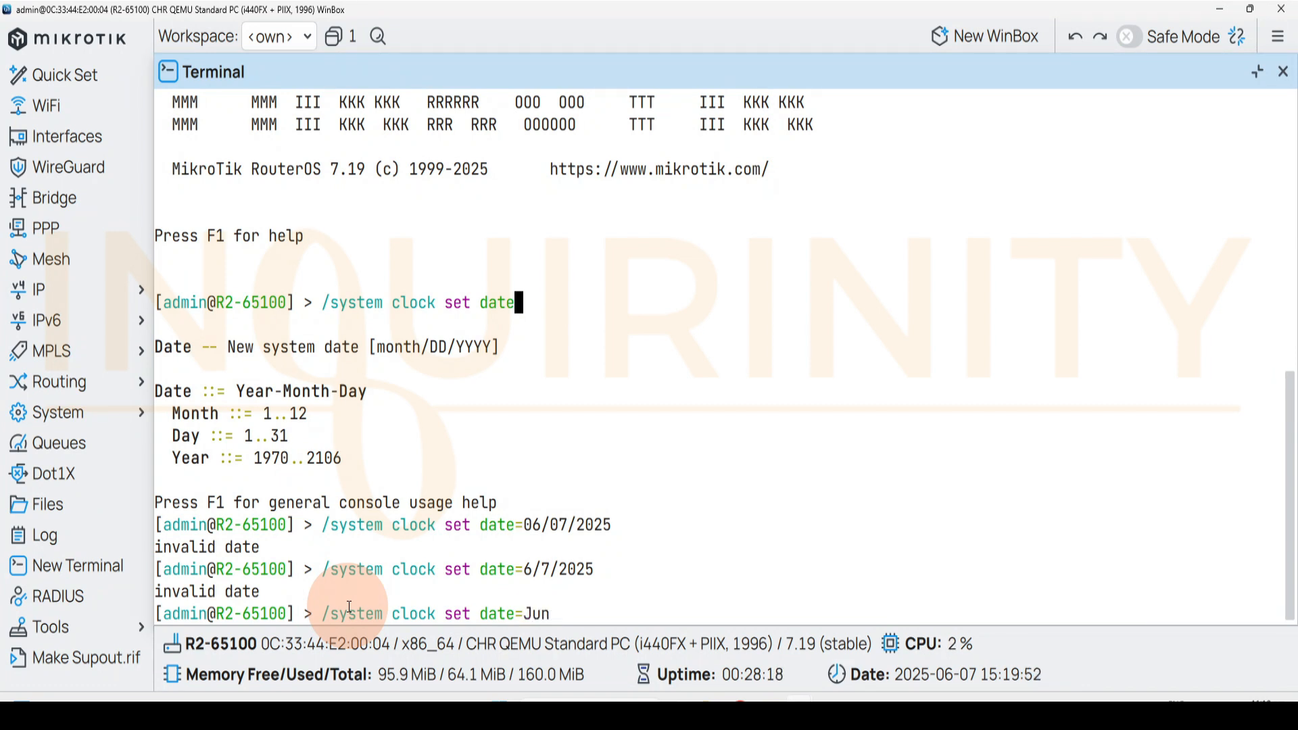
text(/7/2025)
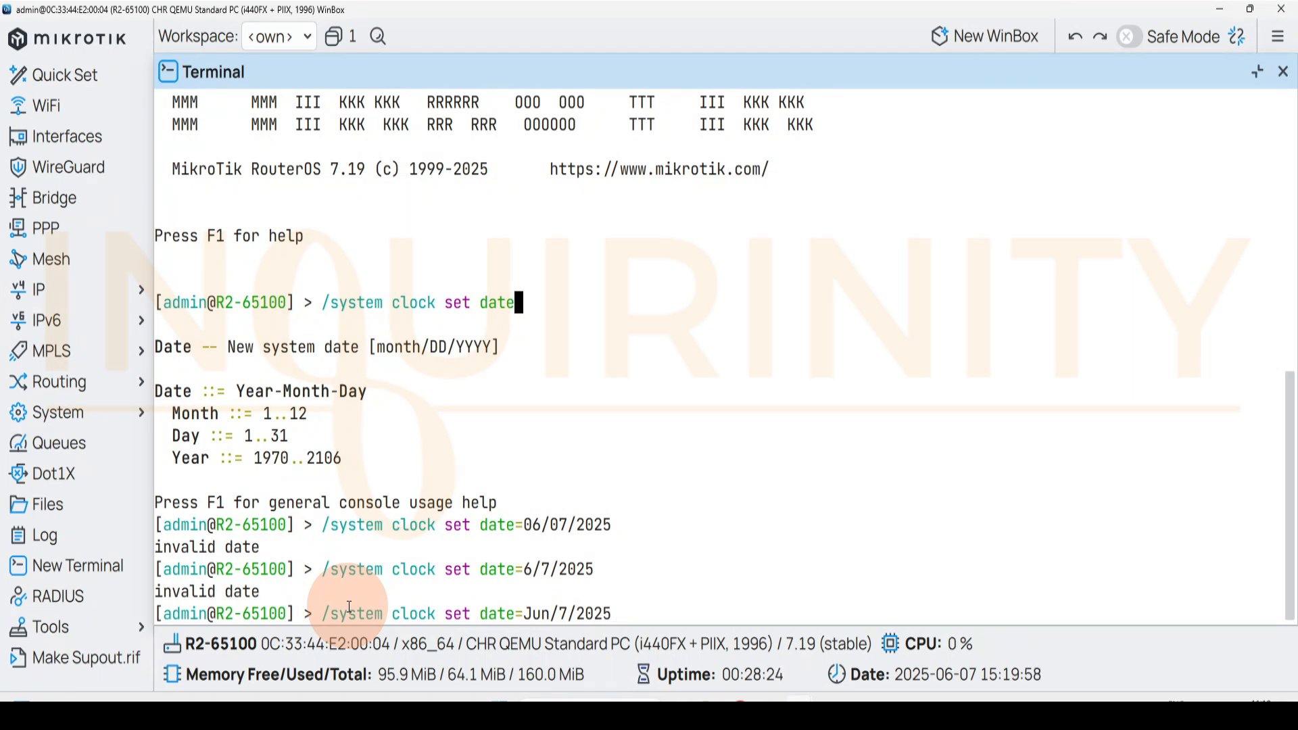
key(Return)
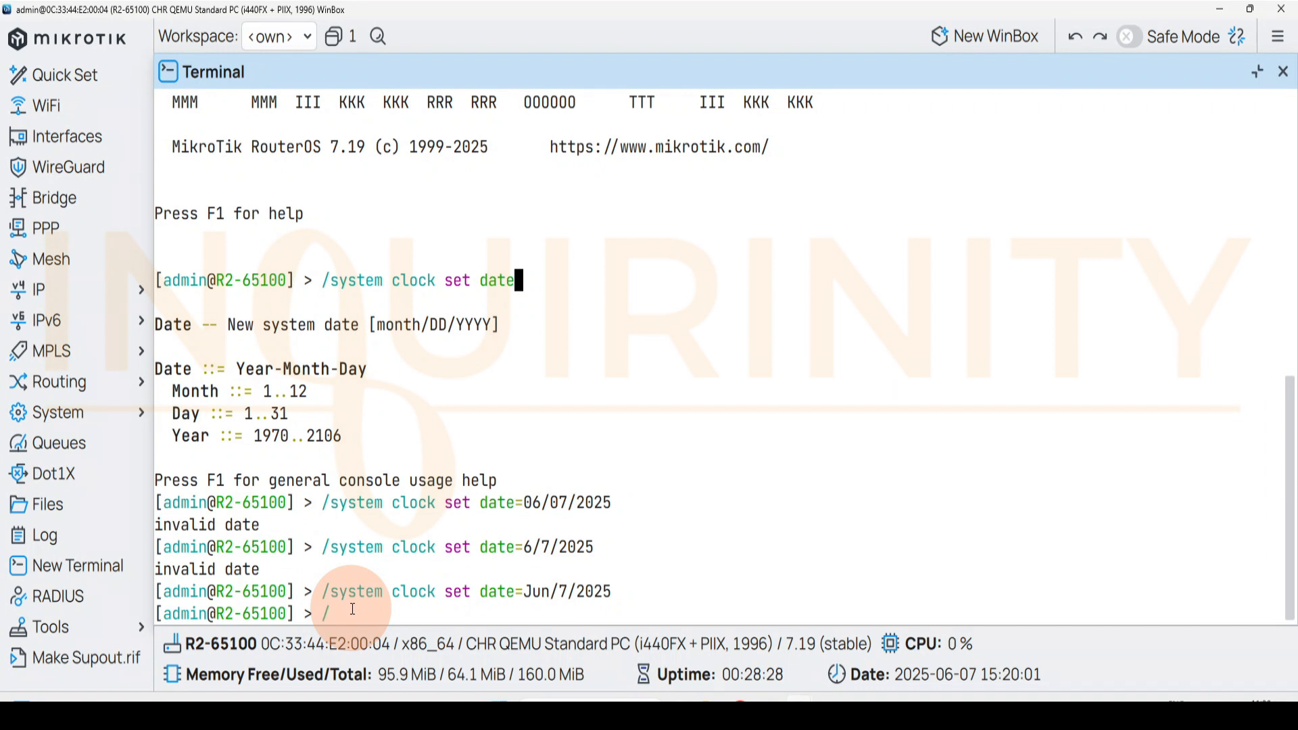
Run /system clock print to check the date after the Jun/7/2025 command.
text(/system clock )
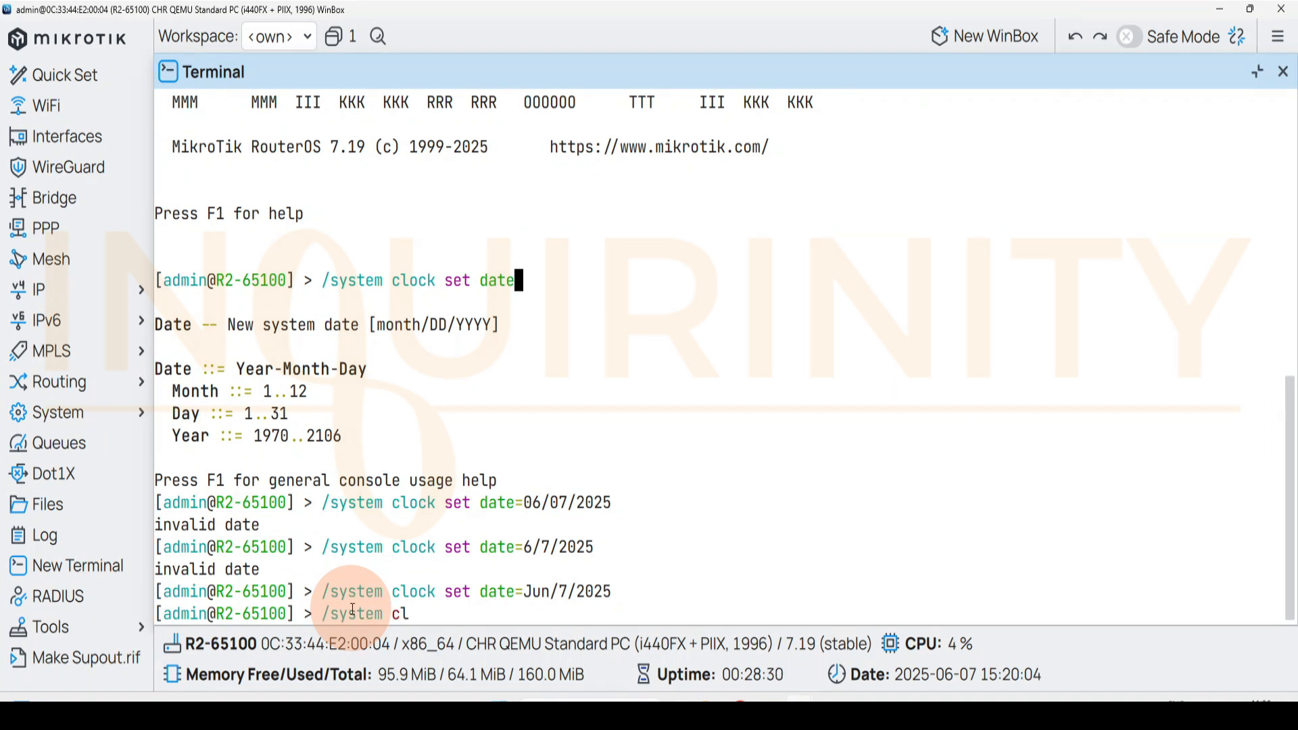
text(print)
key(Return)
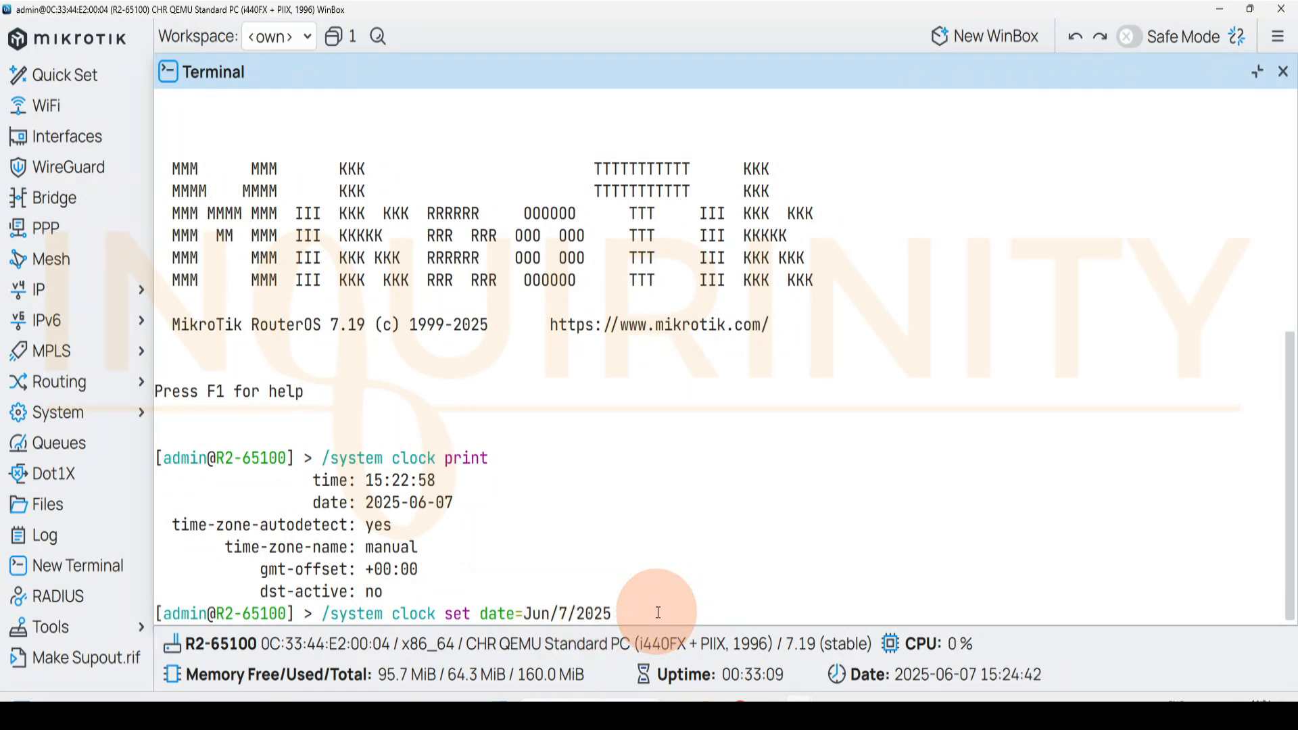
Change the day in the date command to 1 and run /system clock set date=Jun/1/2025.
key(Left)
key(Left)
key(BackSpace)
text(1)
key(Right)
key(Right)
key(Right)
key(Right)
key(Return)
Recall and run /system clock print to check the clock settings after the Jun/1/2025 command.
key(Up)
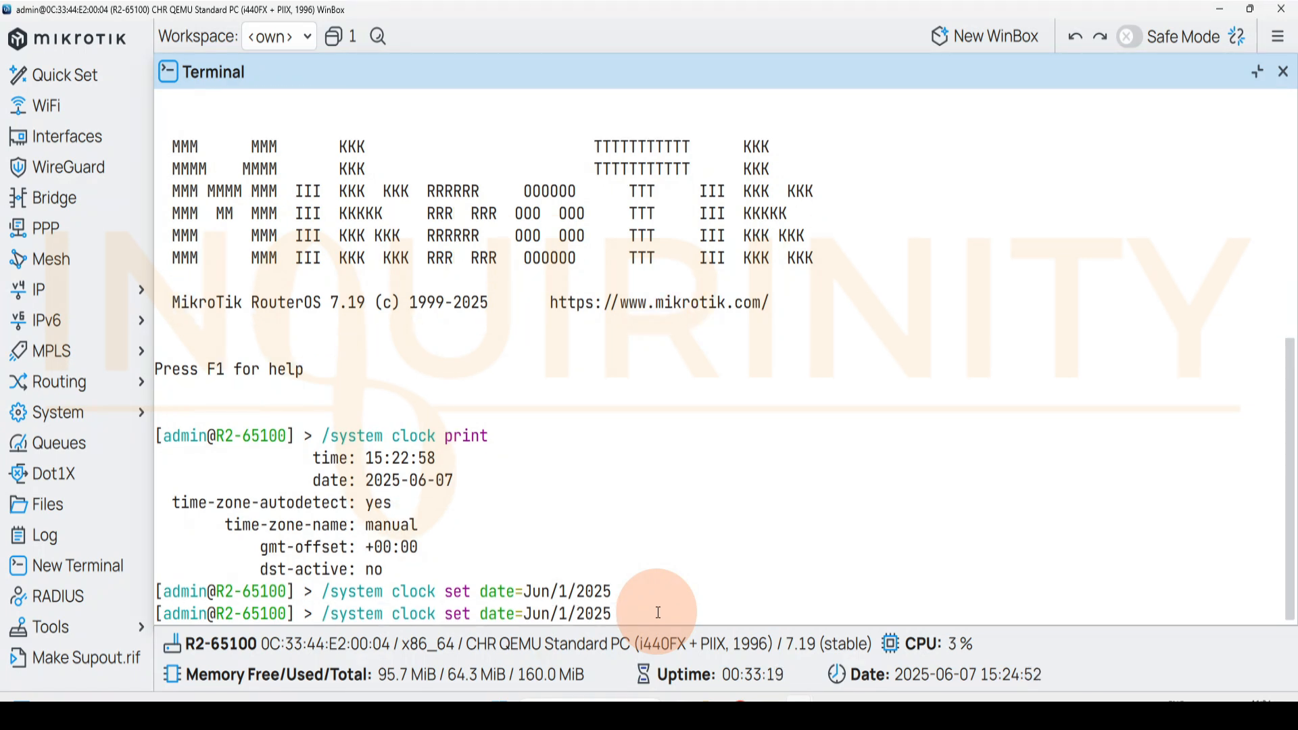
key(Up)
key(Return)
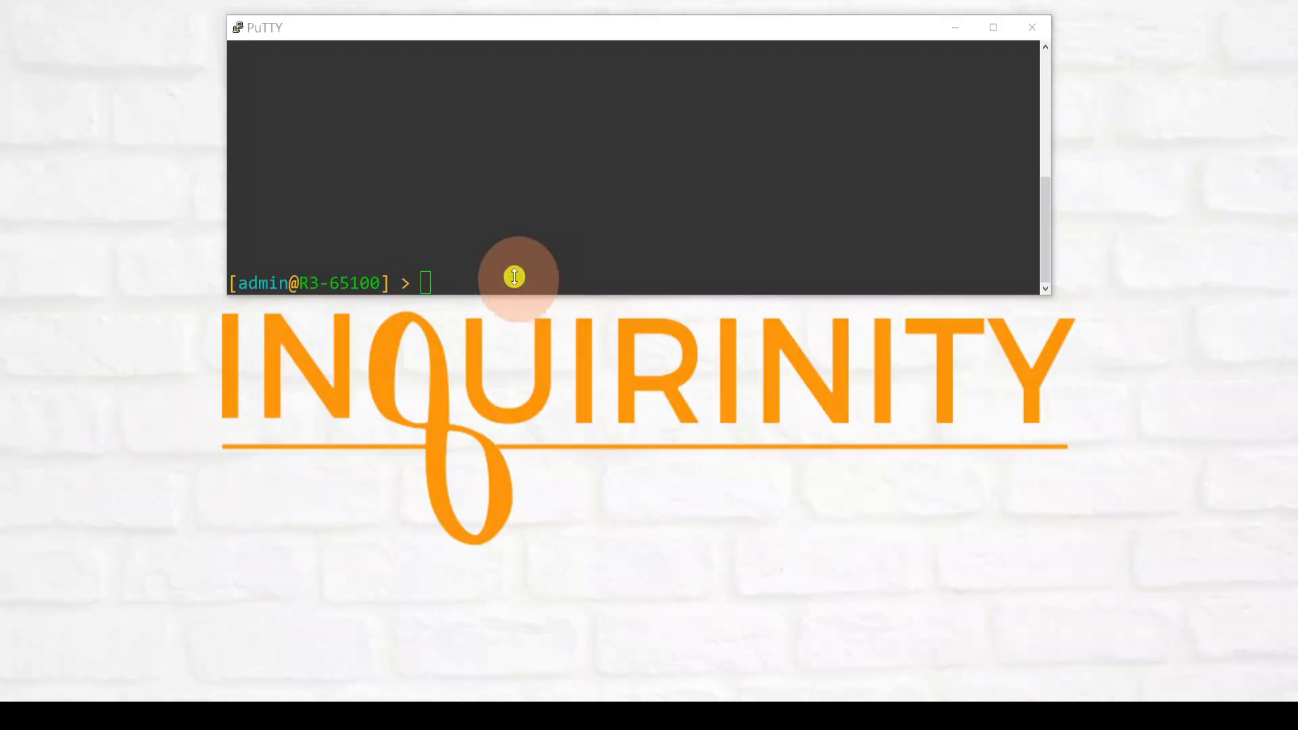
Switch to the R3-65100 PuTTY session and run /system package print and /system clock print to examine the package build time and clock.
click(507, 272)
text(/system pac)
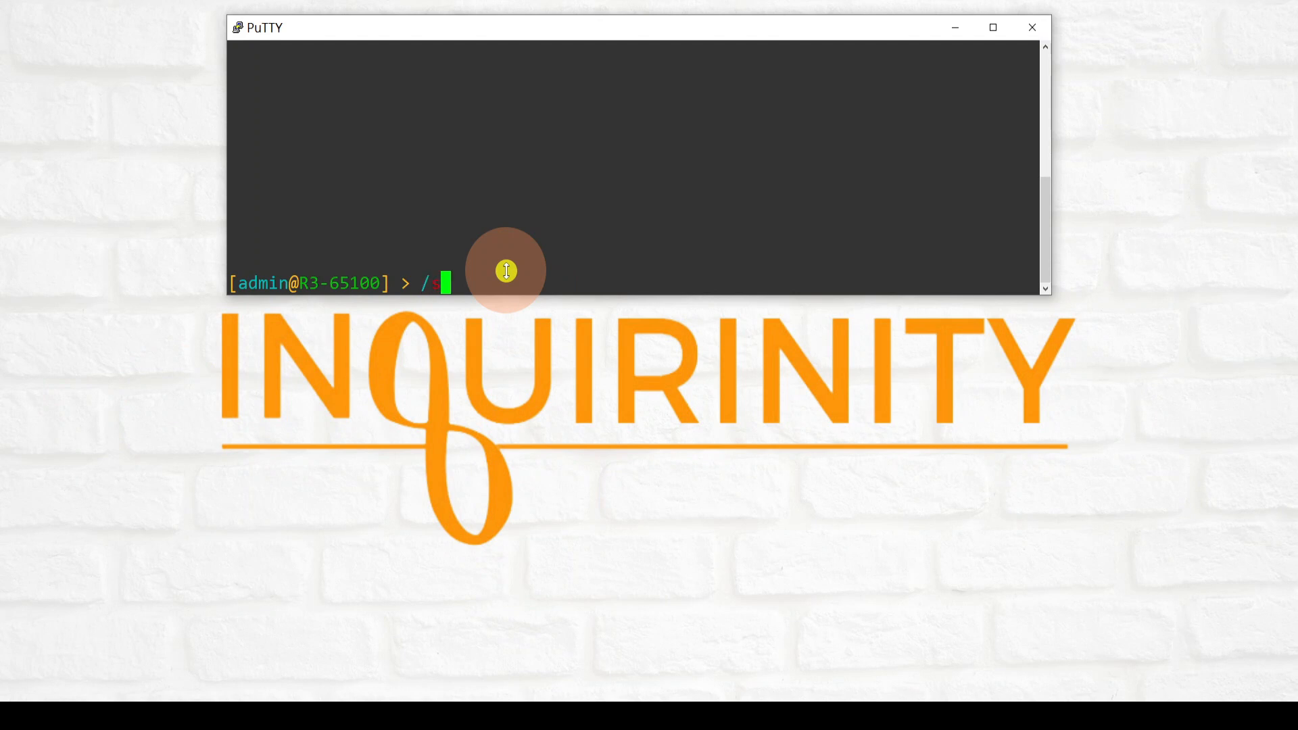
text(kage print)
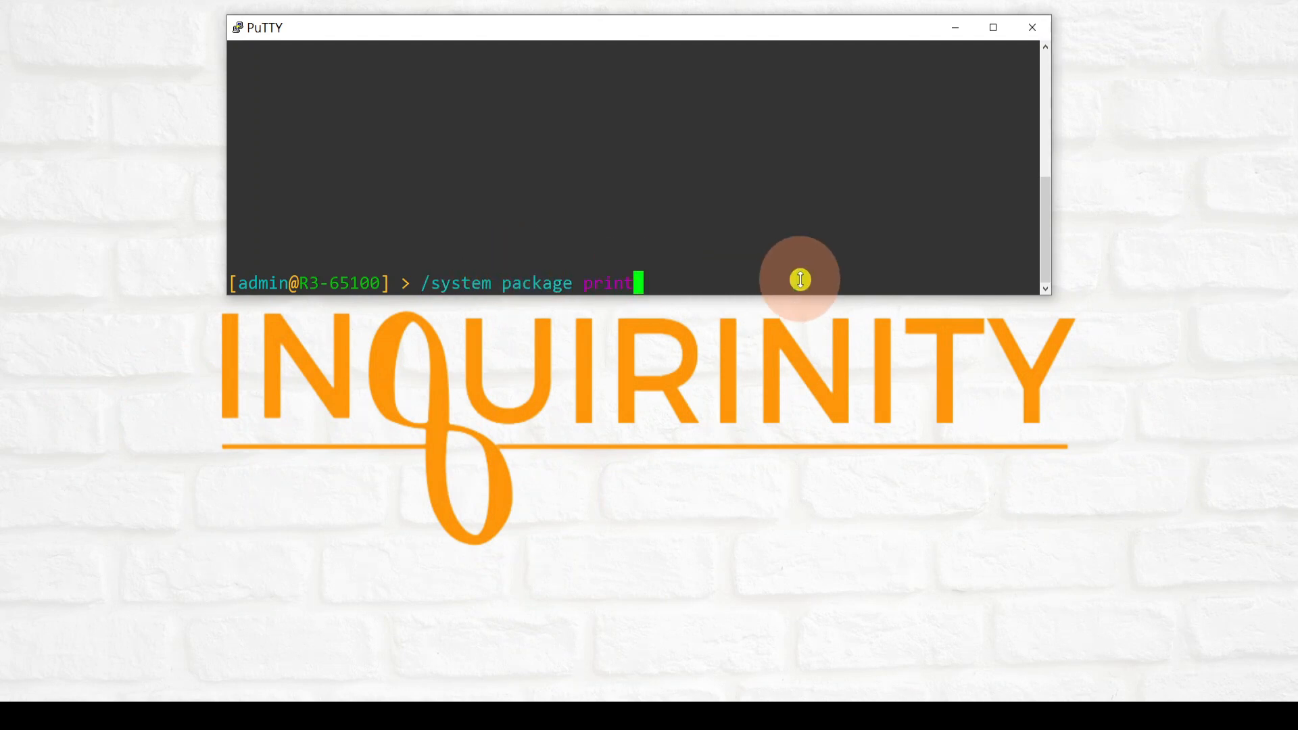
key(Return)
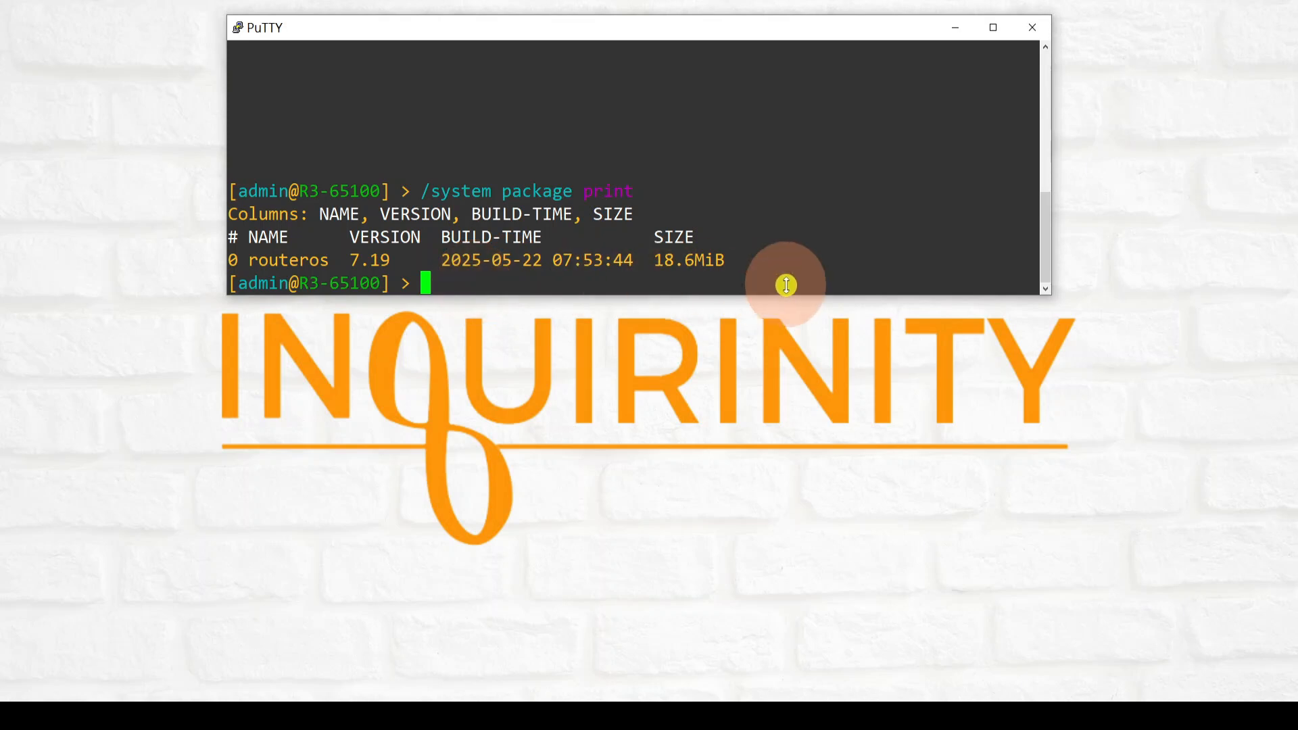
text(/system clock print)
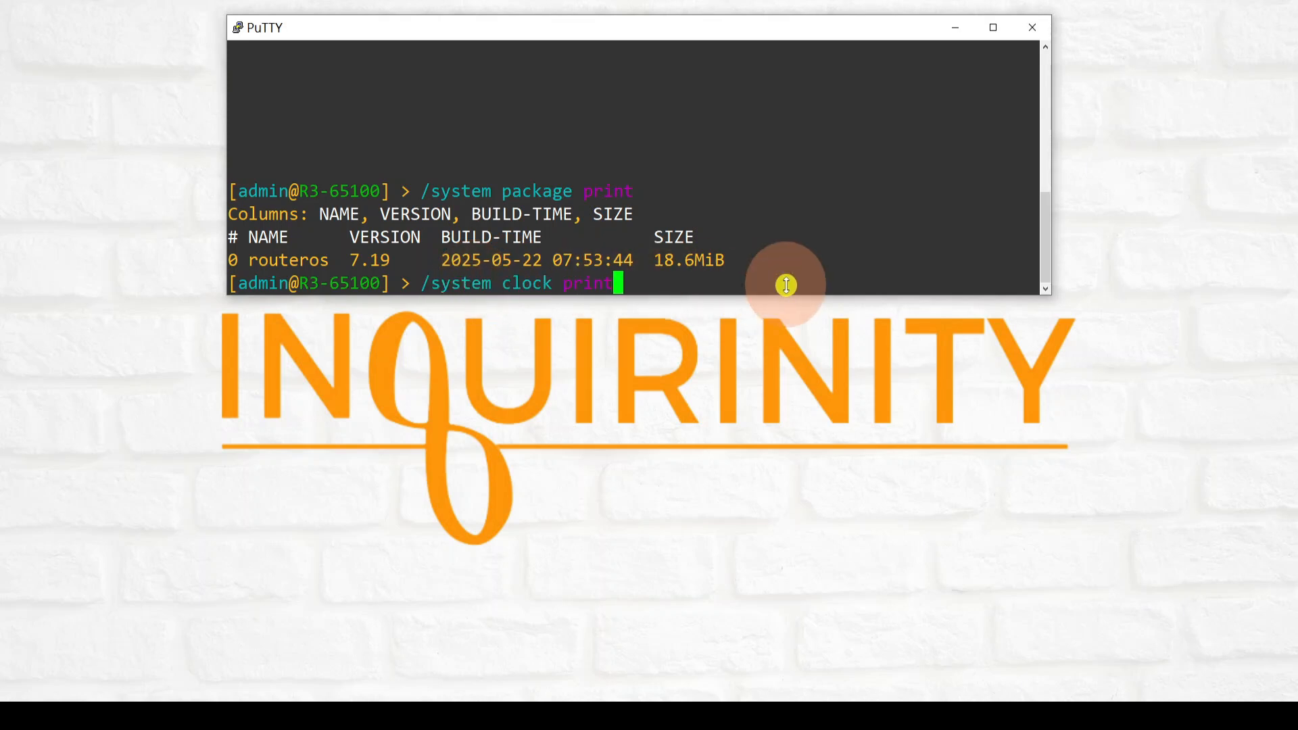
key(Return)
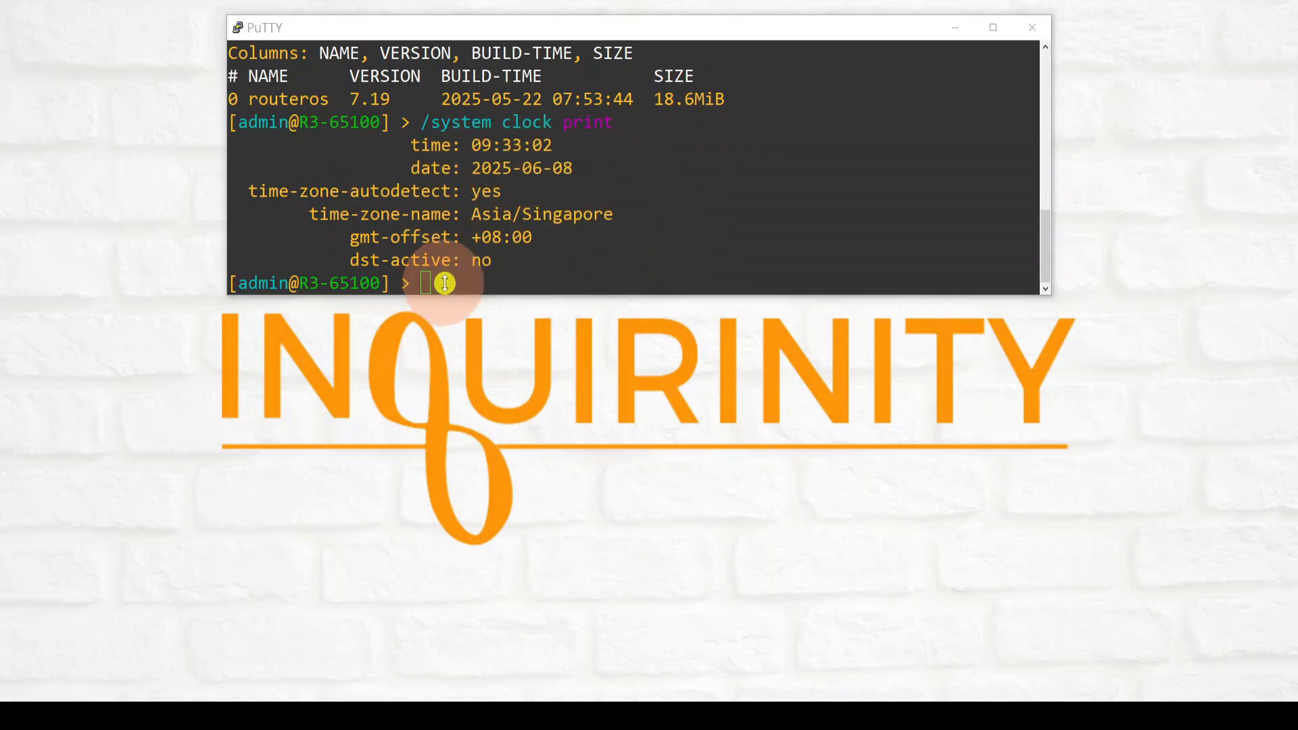
Display the console help for the date format of /system clock set date= on R3-65100.
click(445, 283)
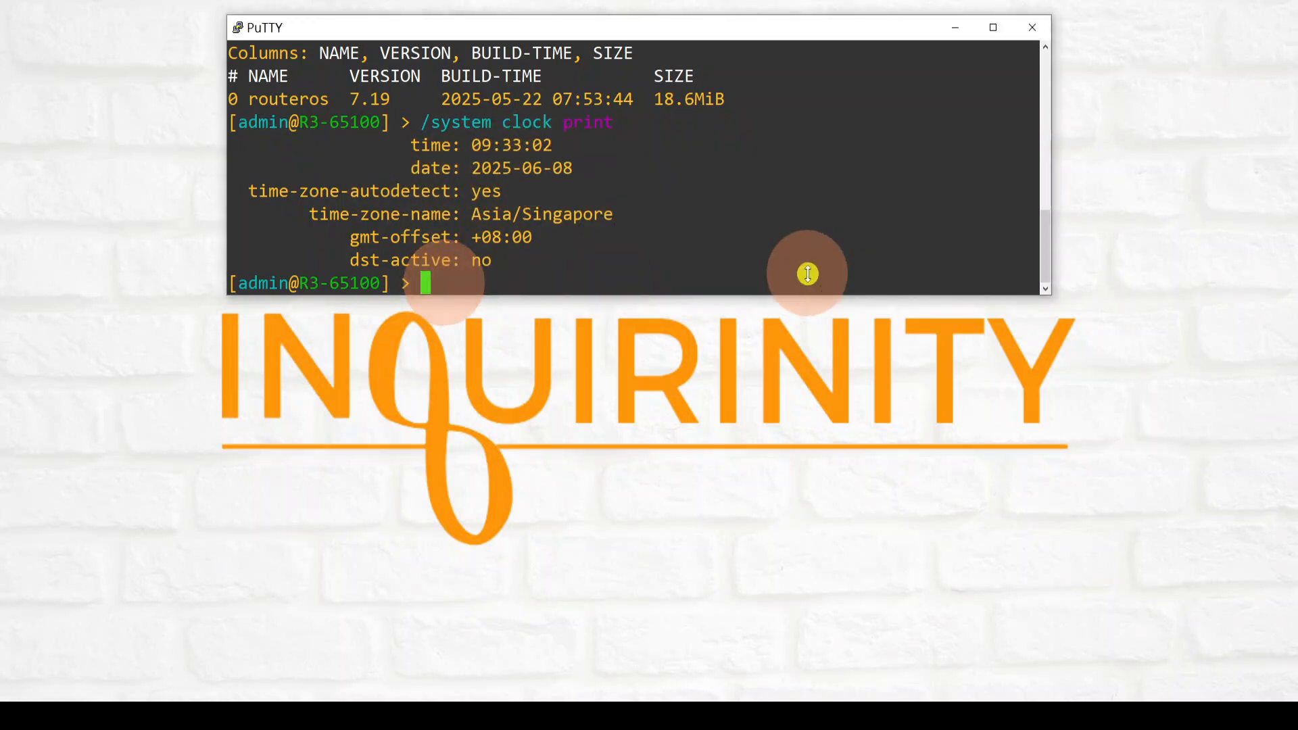
text(/syst)
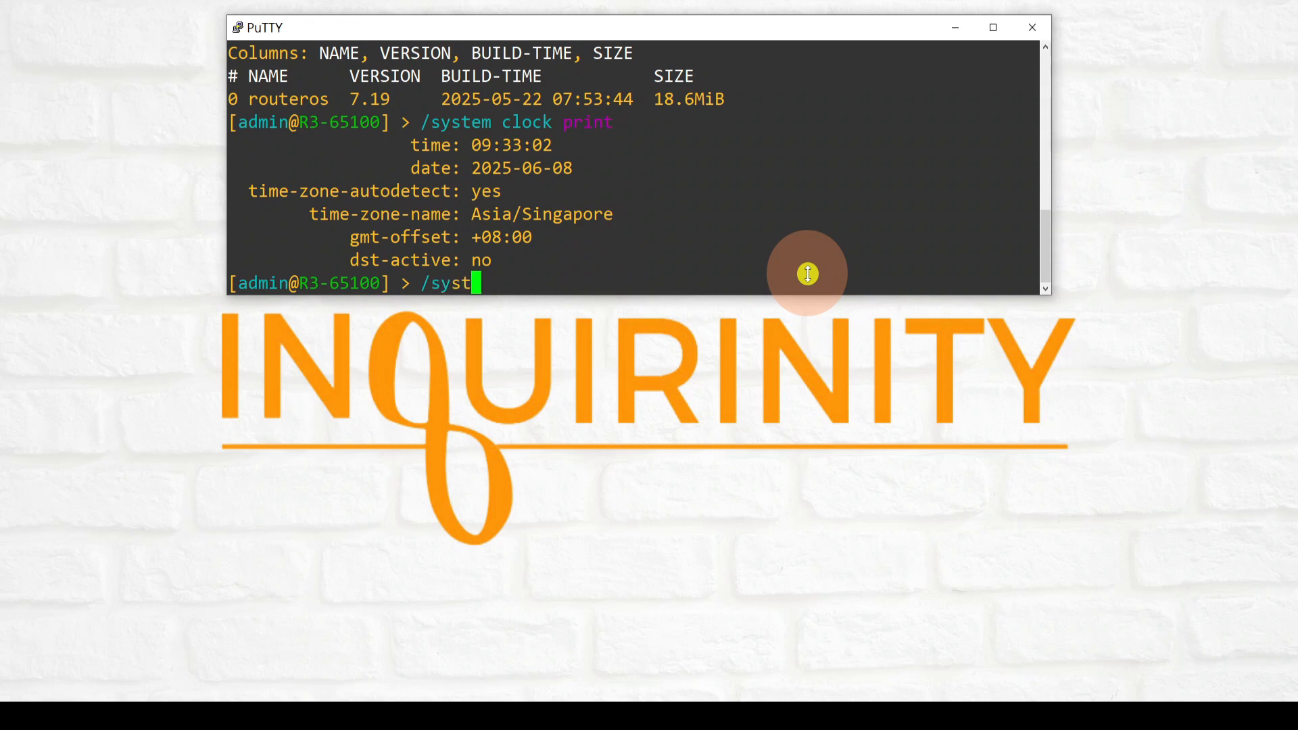
text(em clock set date)
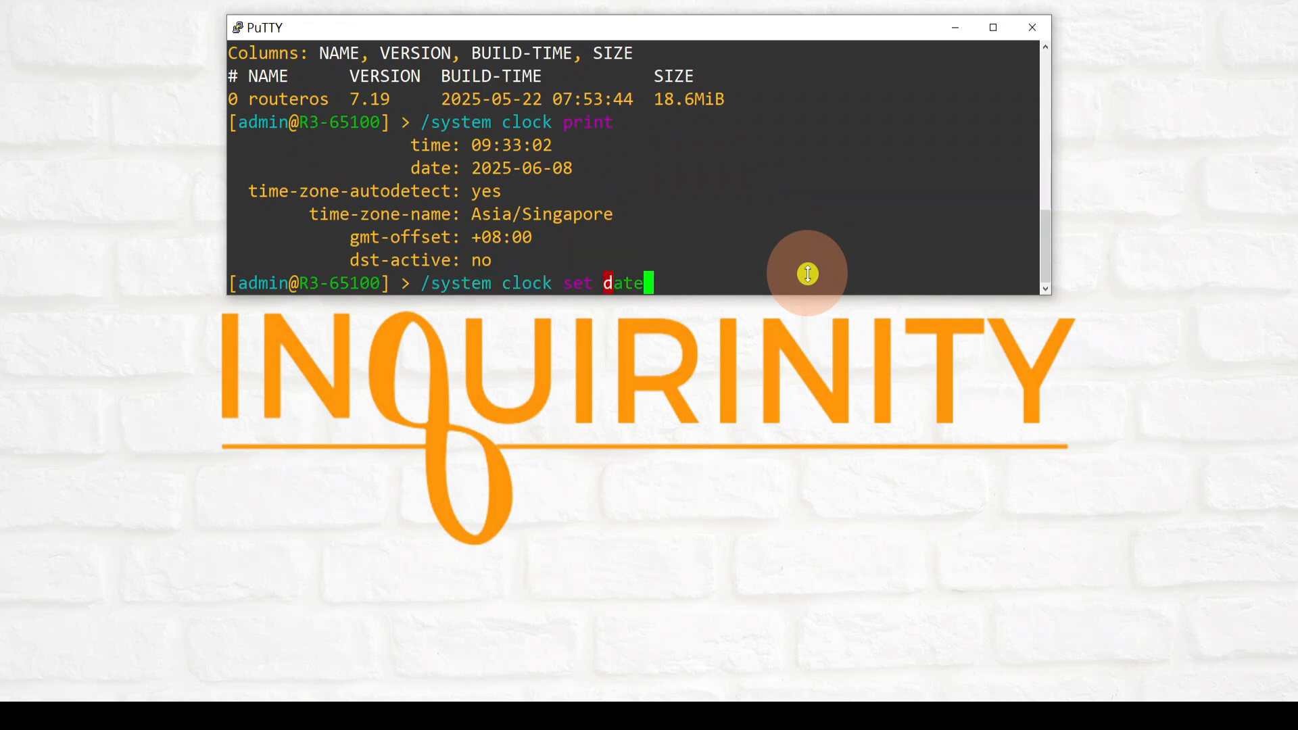
text(=)
key(question)
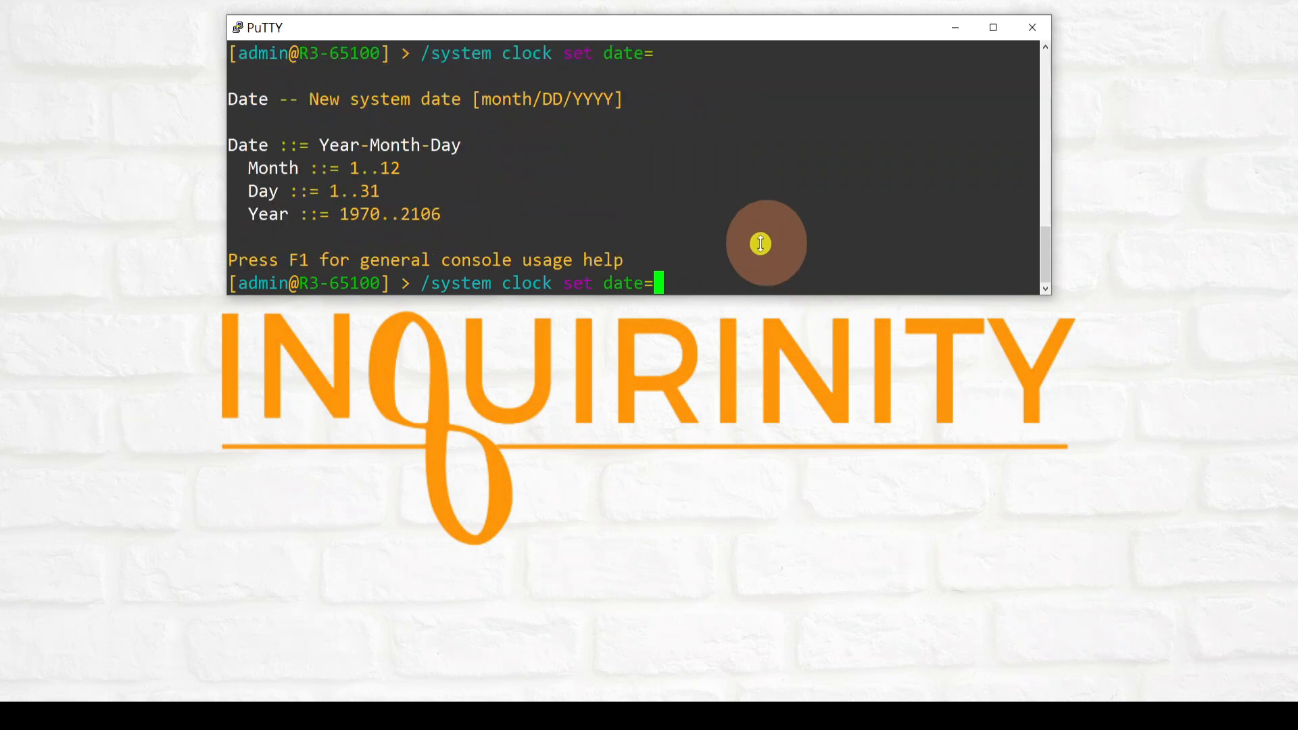
Try to set the R3-65100 date to 2024 with /system clock set date=Jun/8/2024.
click(710, 284)
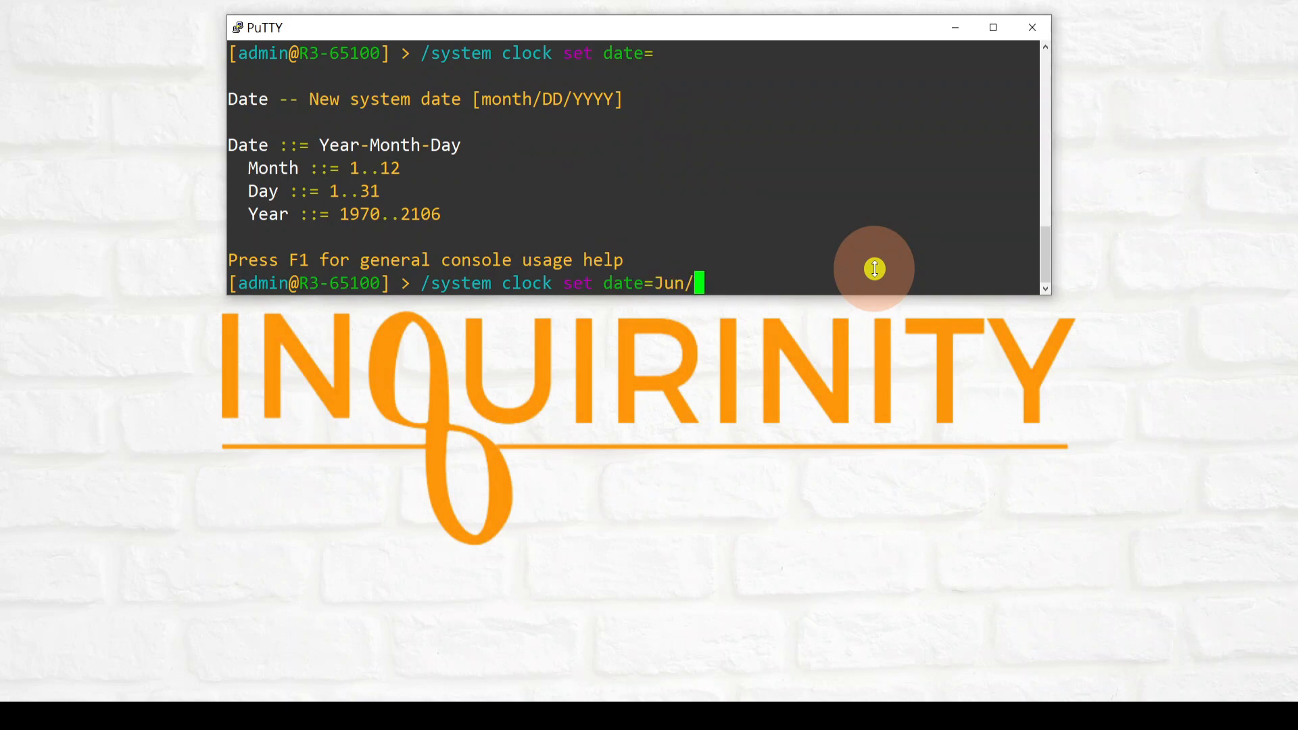
text(Jun/)
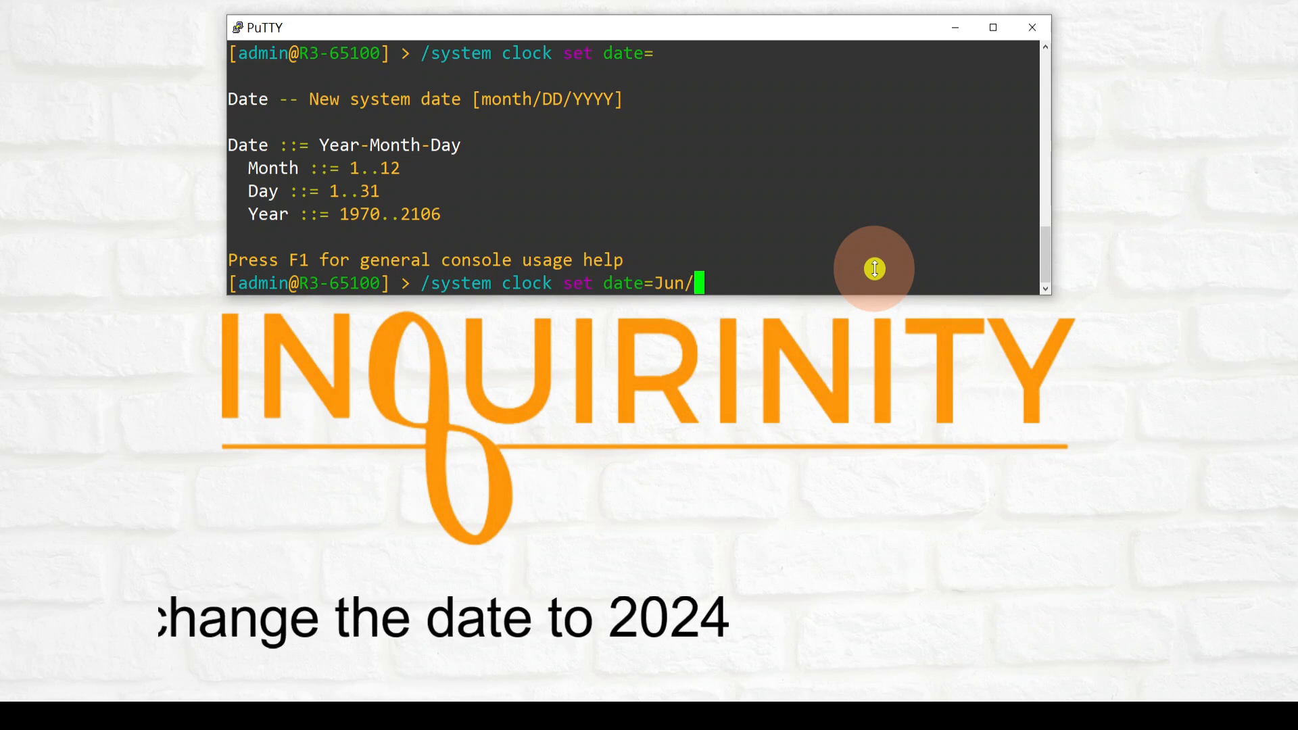
text(8/202)
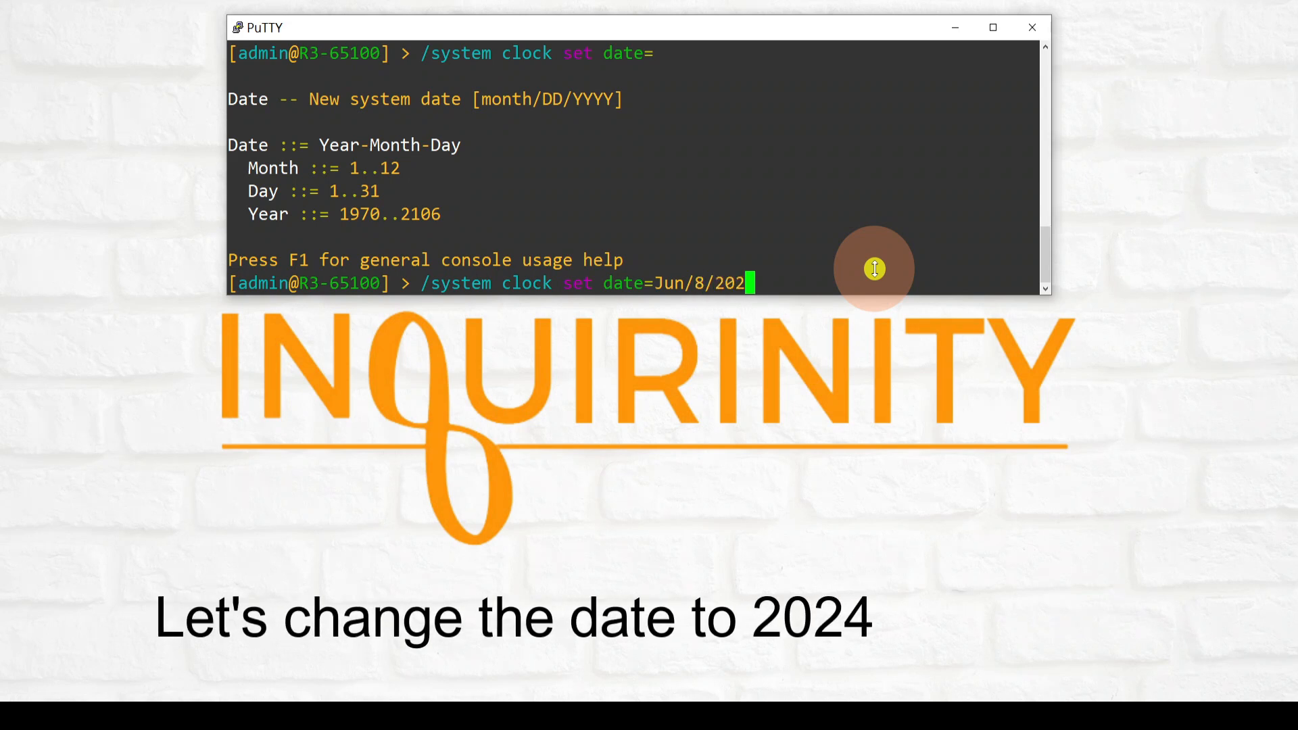
text(4)
key(Return)
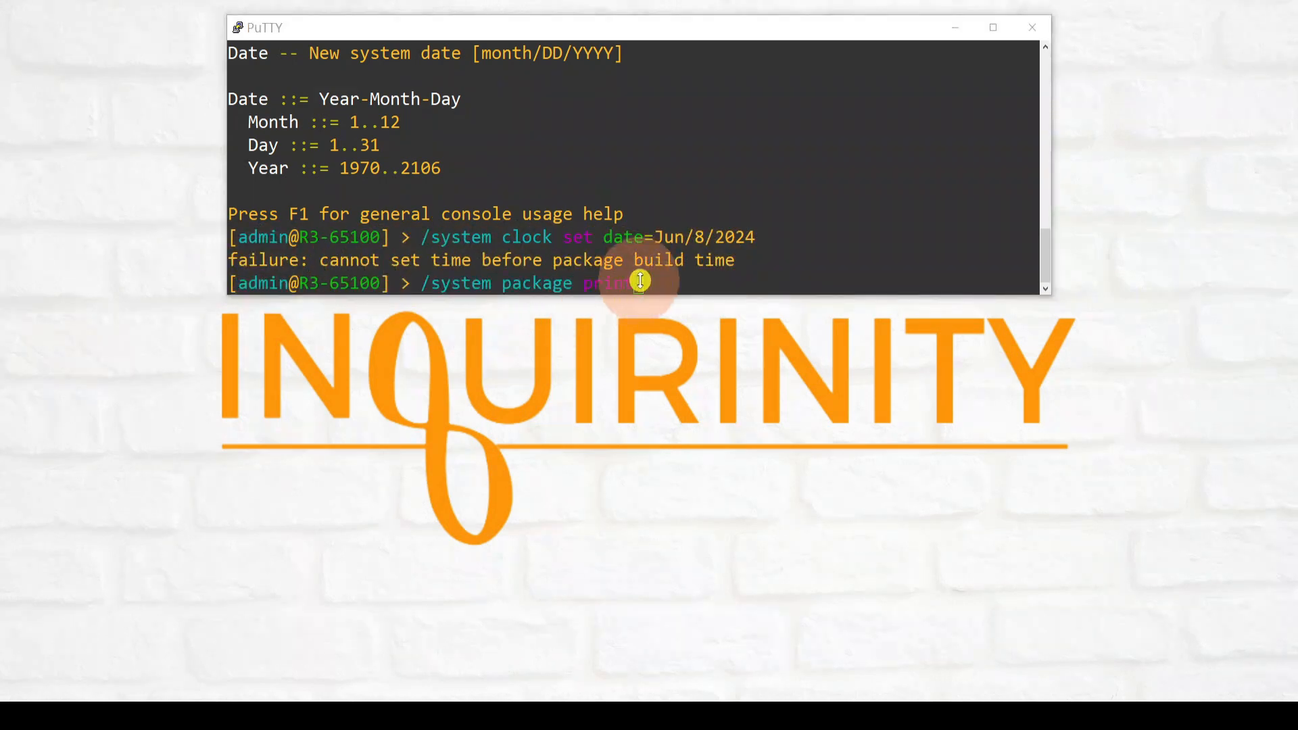
Run /system package print again to examine the routeros package's build time.
click(643, 281)
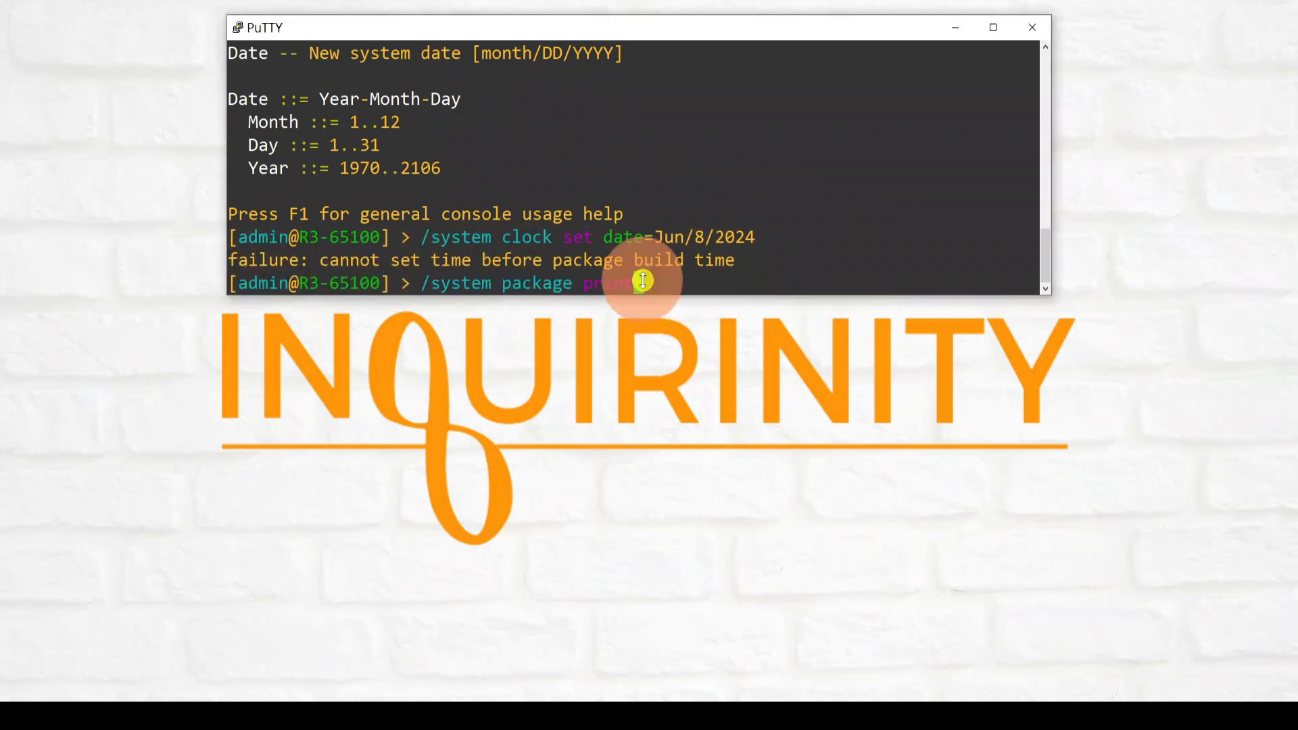
key(Return)
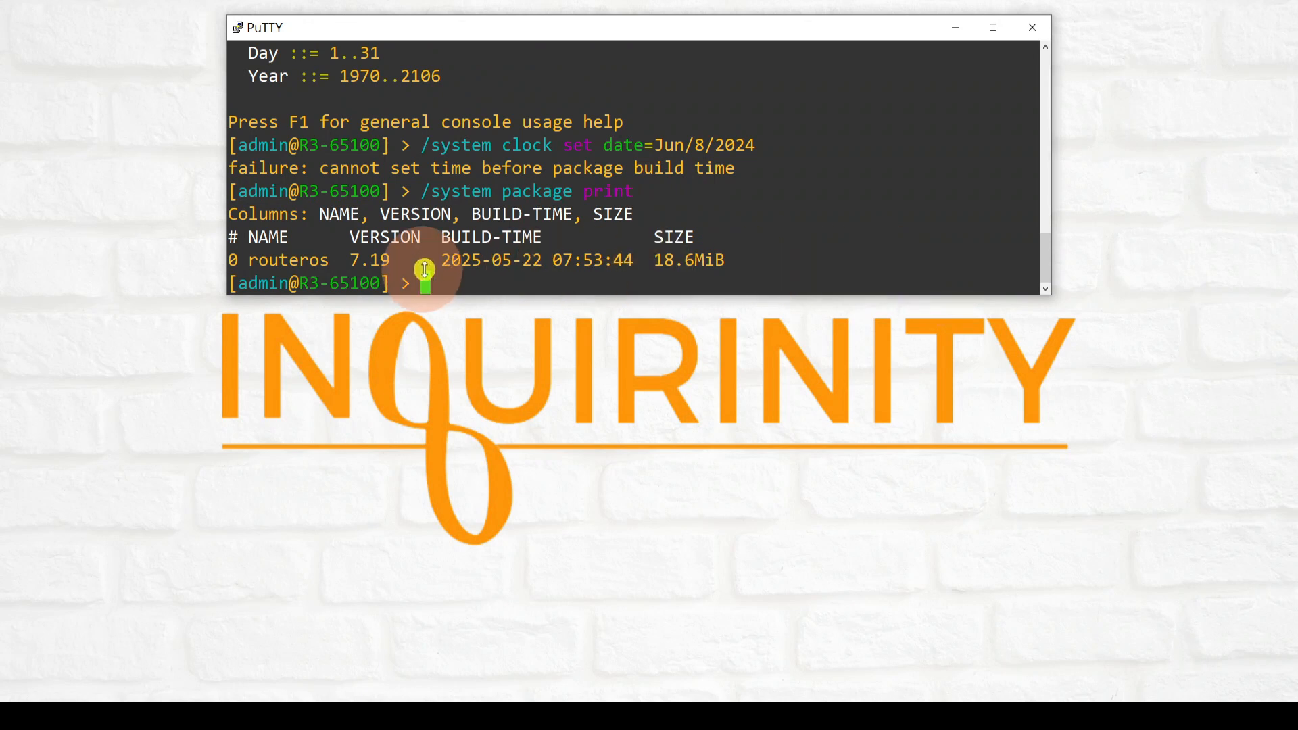
click(183, 316)
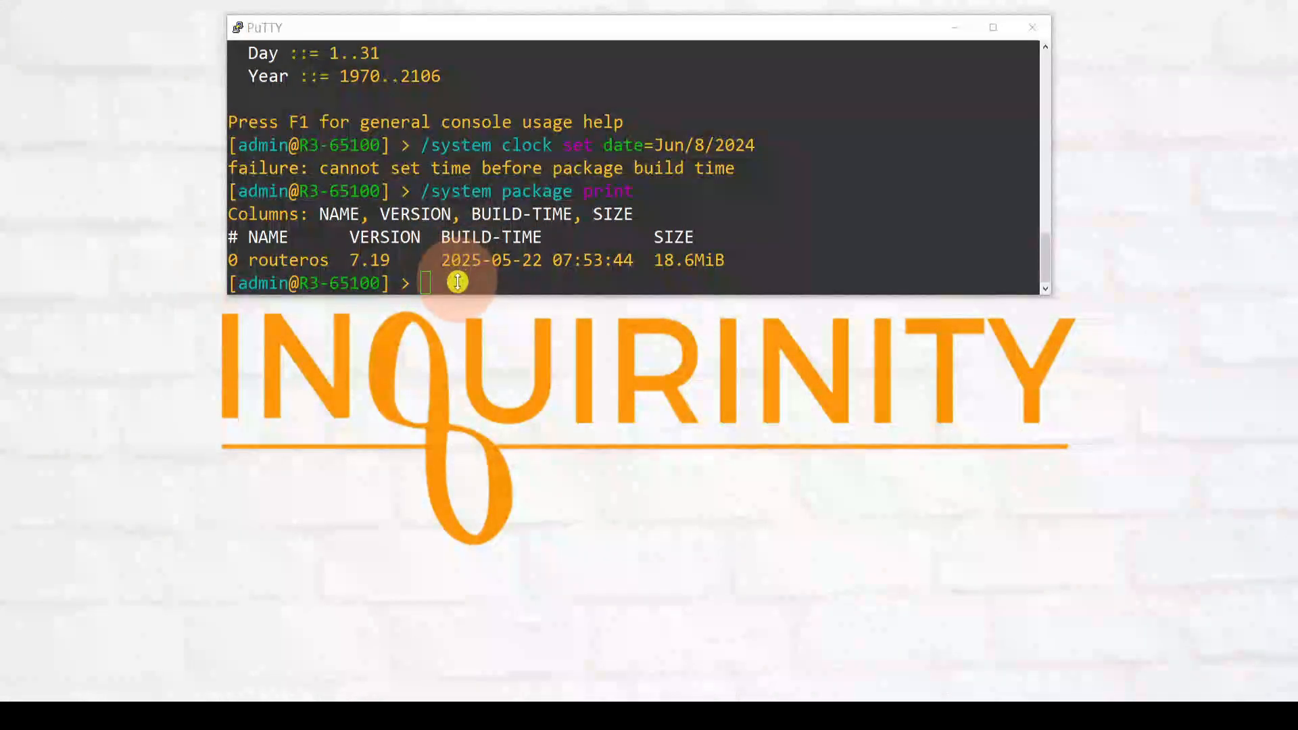
Edit the recalled date command and run /system clock set date=May/23/2025, a day after the package build date.
click(457, 281)
key(Up)
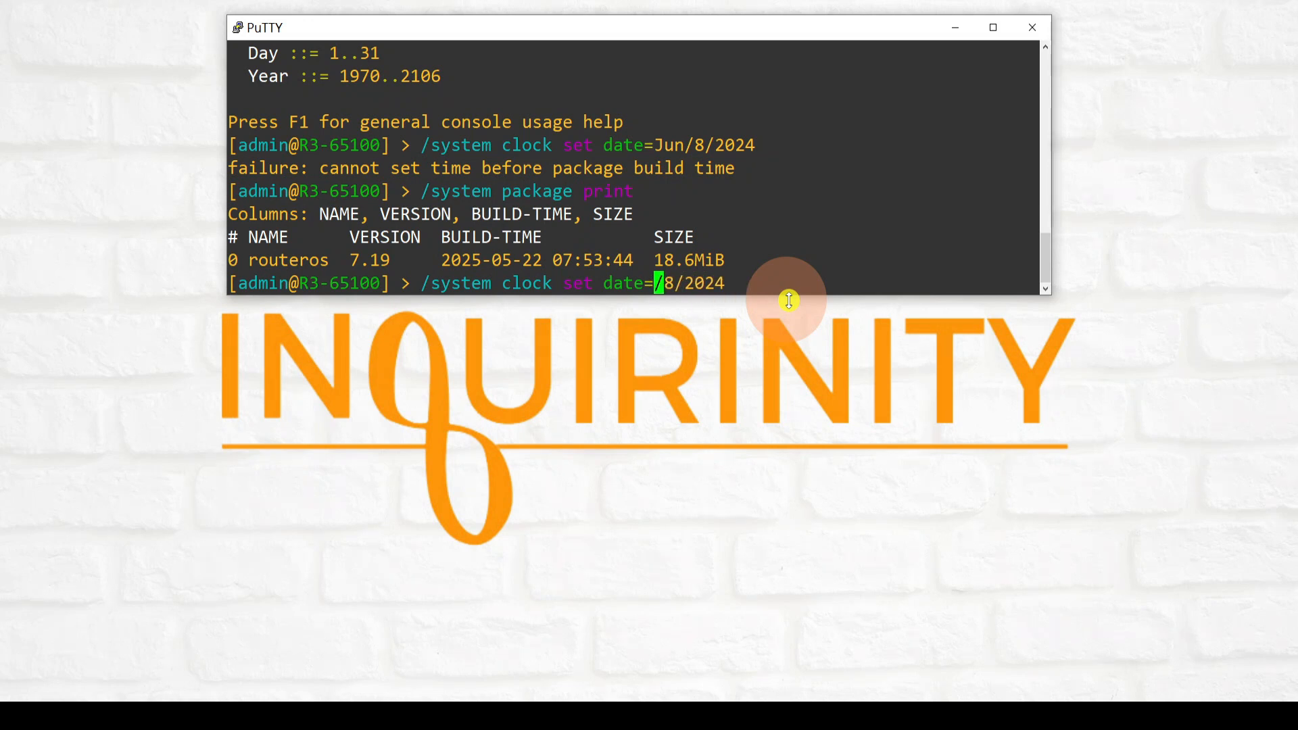
text(May)
key(Right)
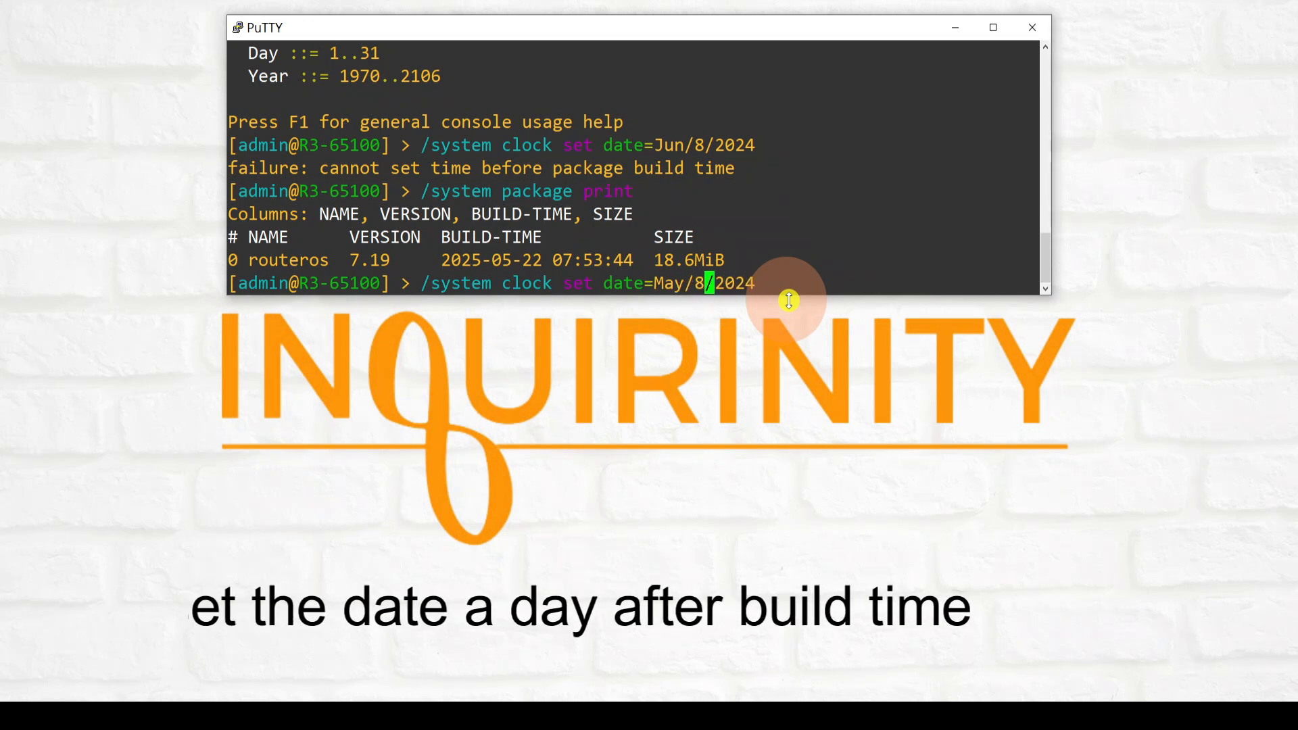
key(Delete)
text(23/202)
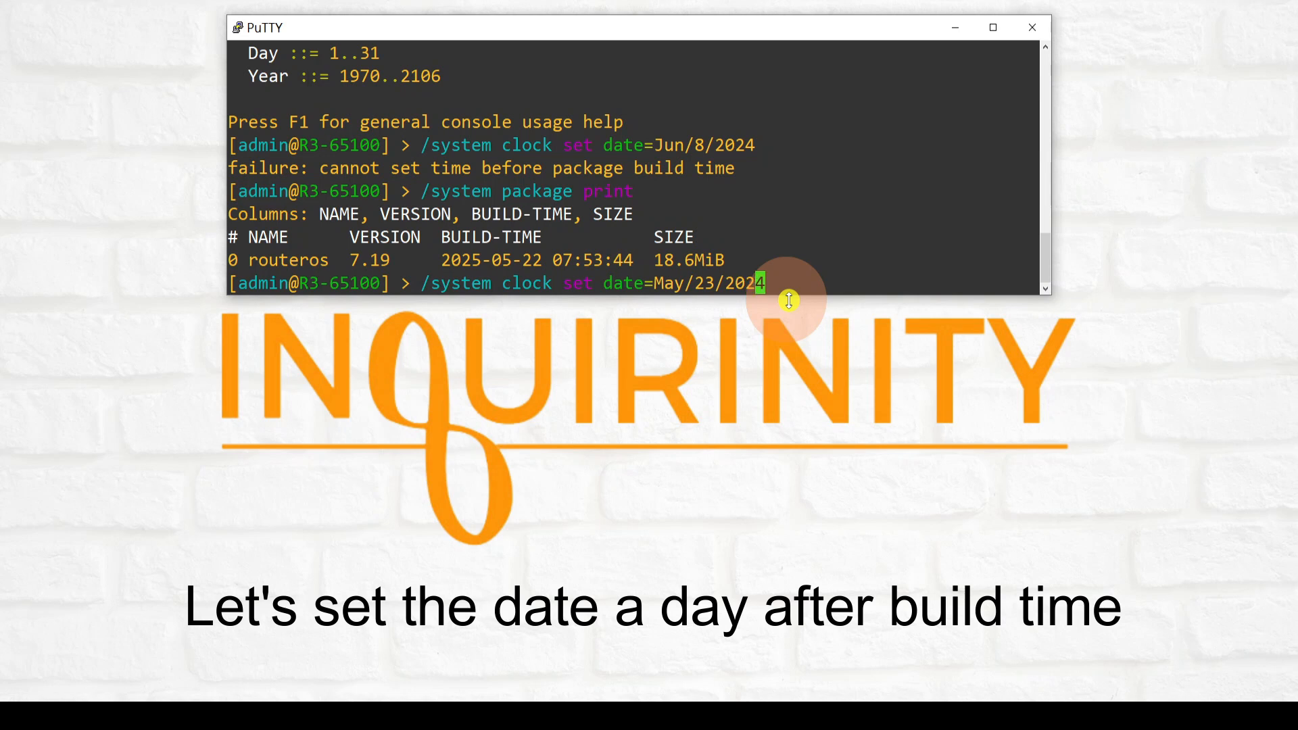
text(5)
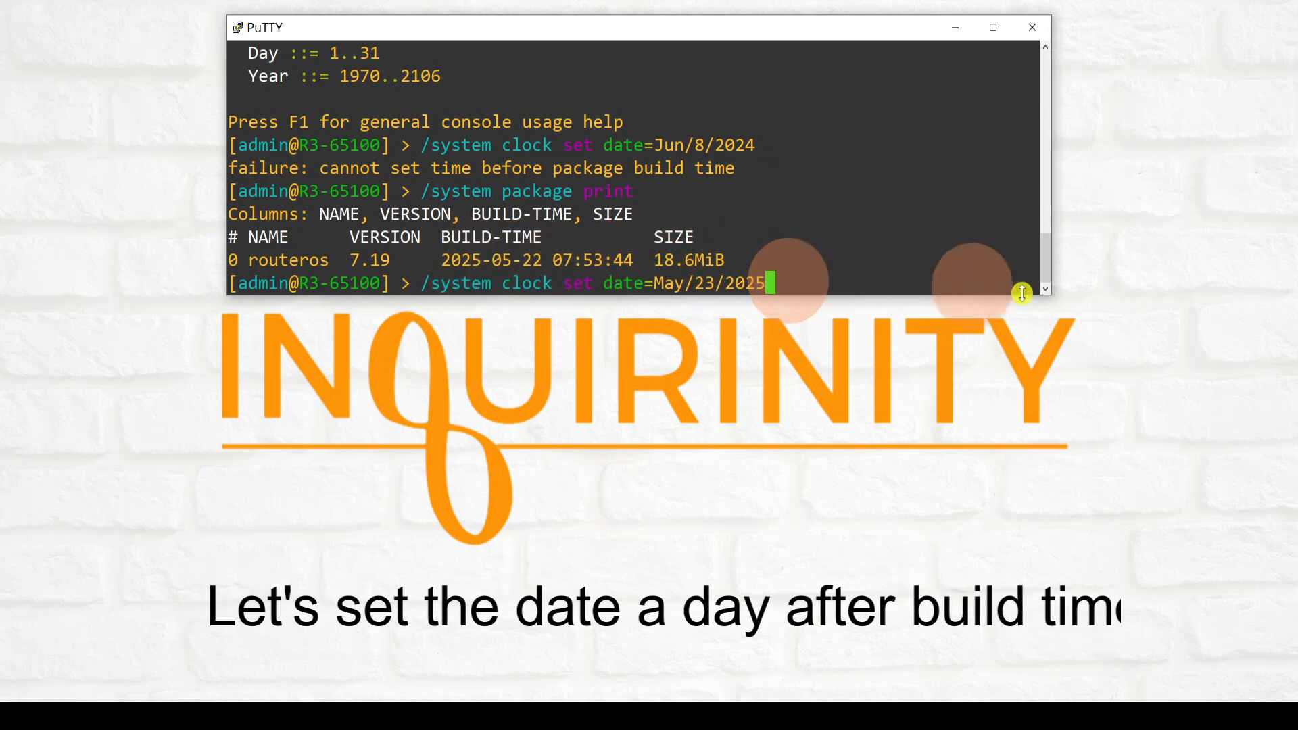
key(Return)
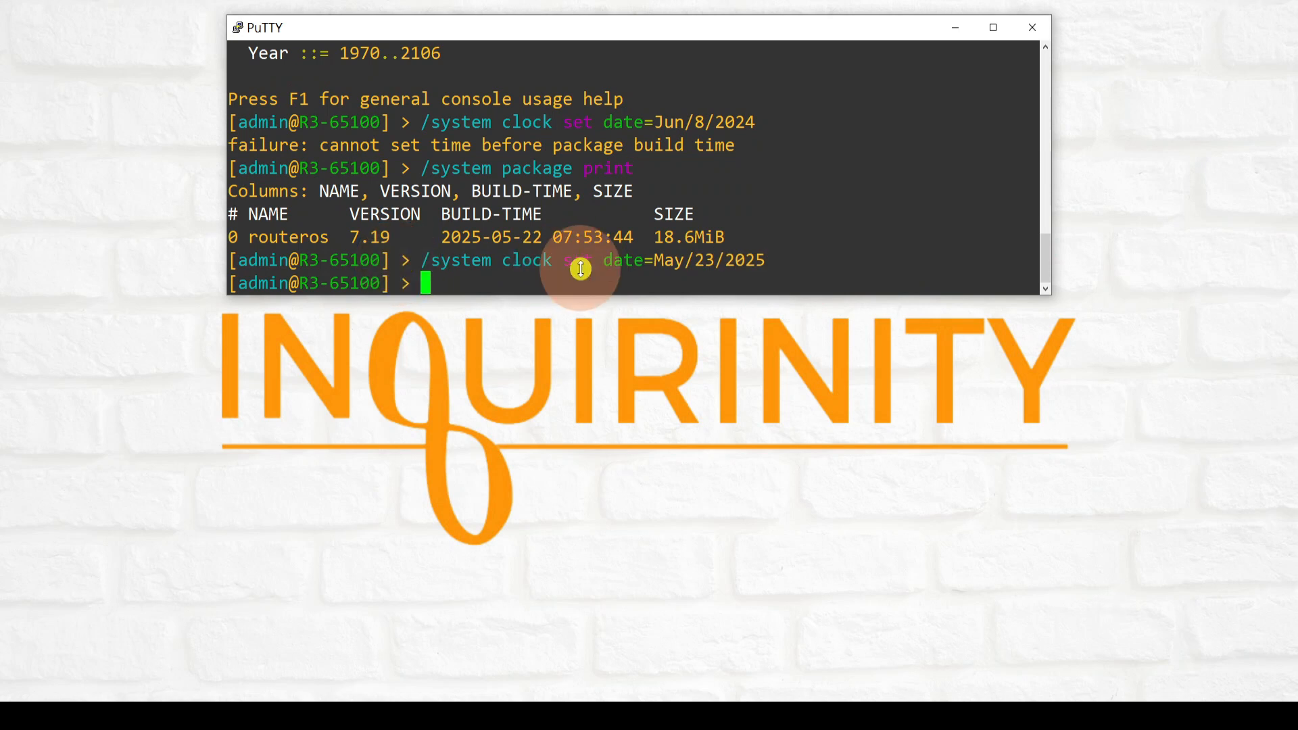
Run /system clock print on R3-65100 to check the date after the May/23/2025 command.
text(/system clock print)
click(641, 283)
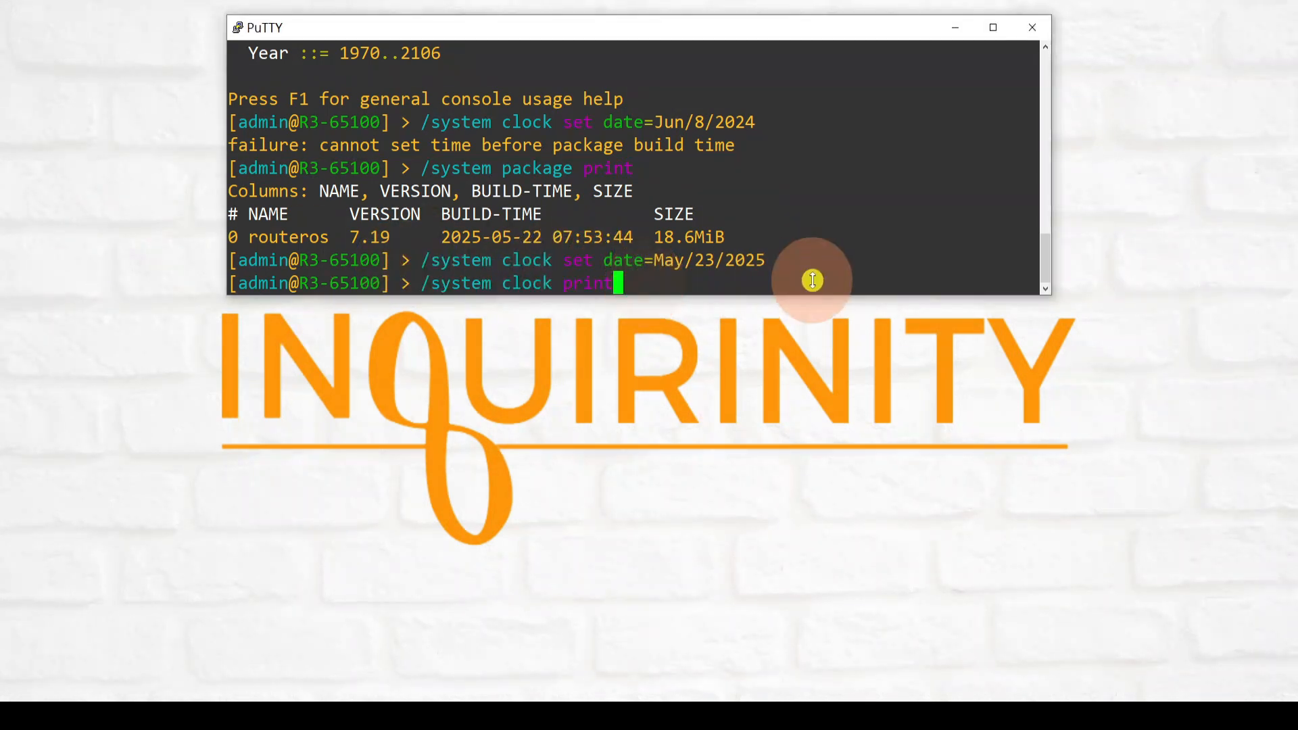
key(Return)
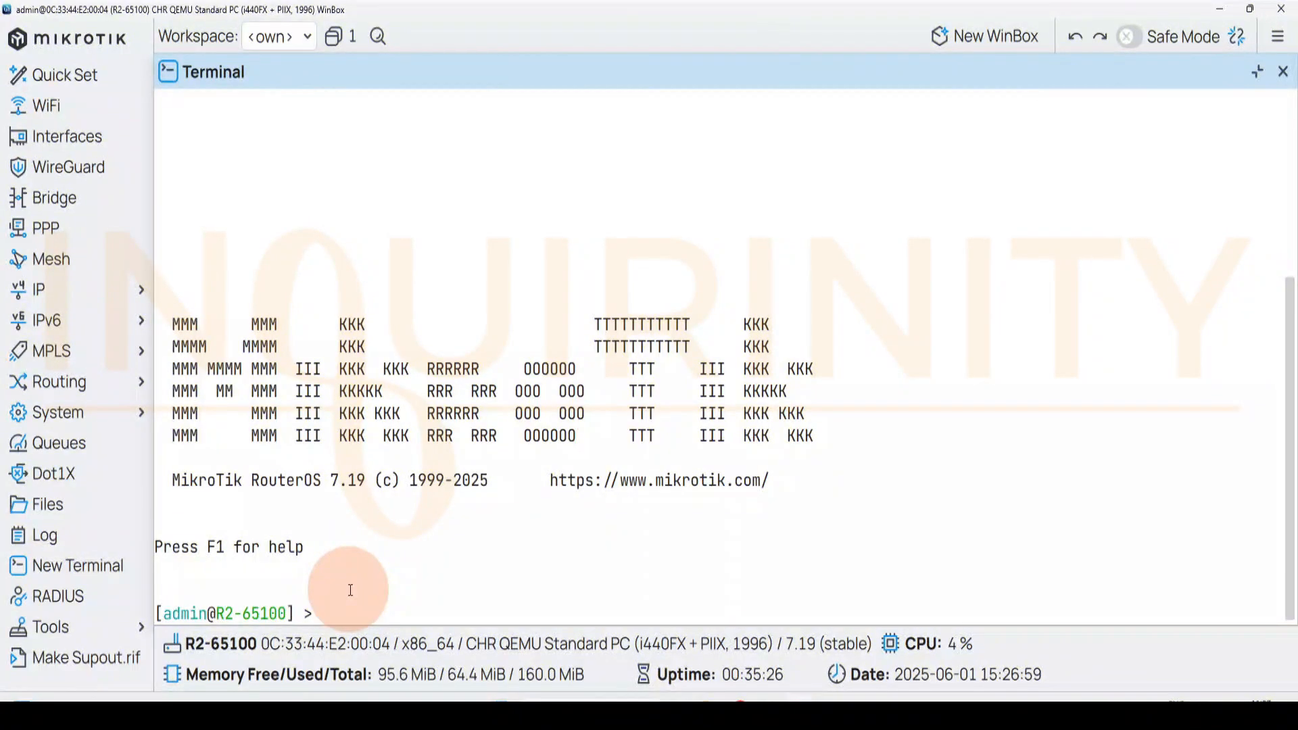
In the WinBox terminal on R2-65100, display the help for /system clock set and for the format of its time parameter.
click(394, 613)
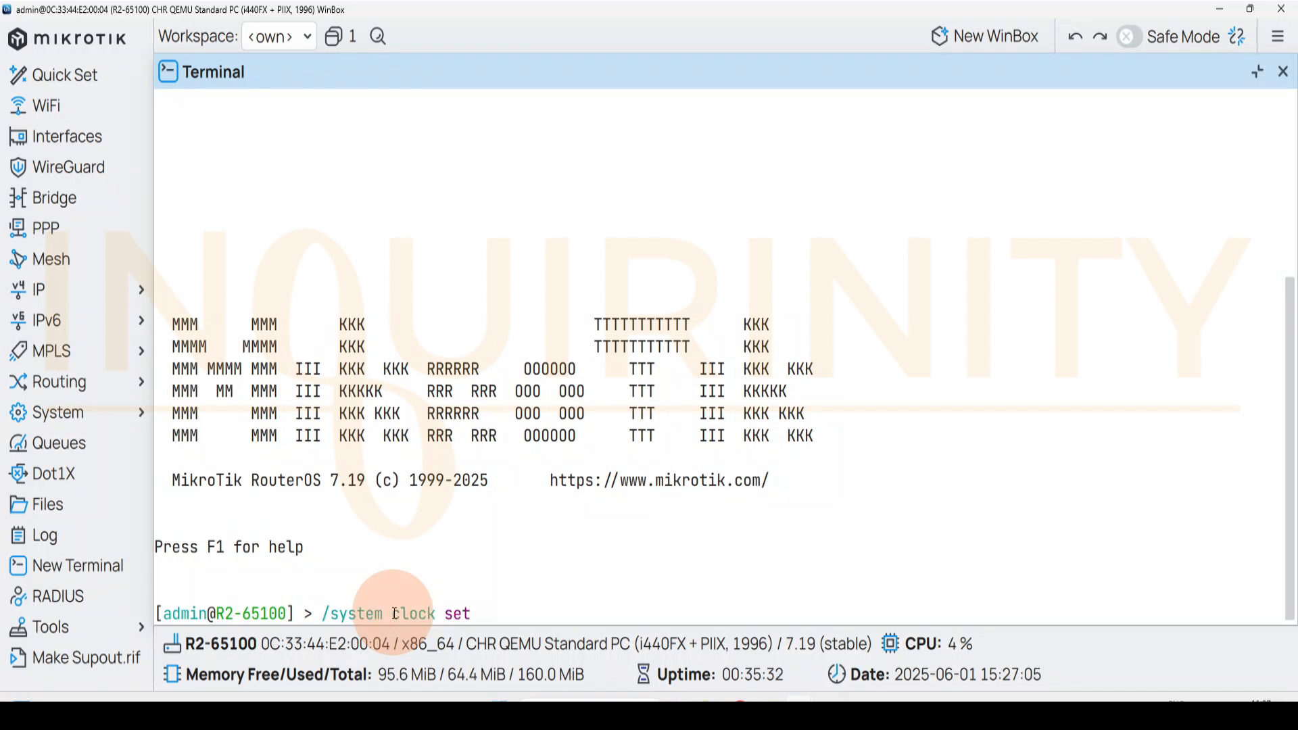
key(question)
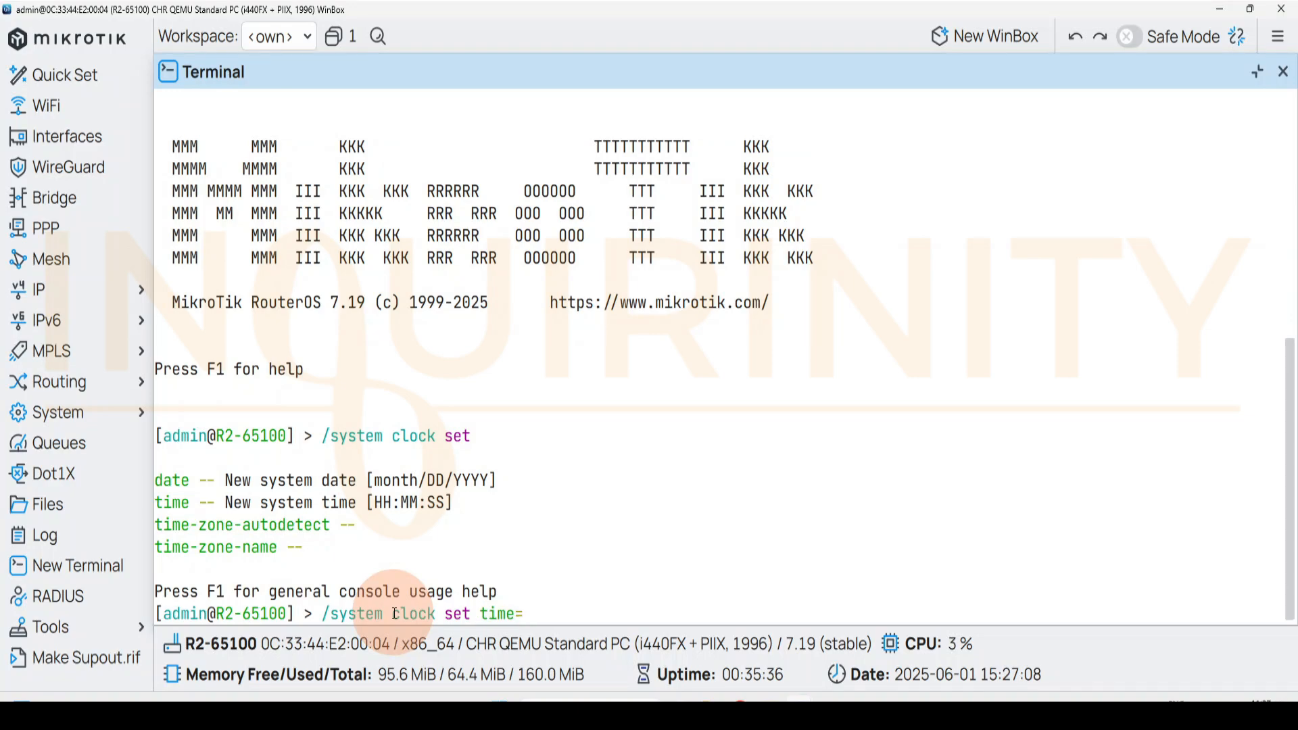
key(question)
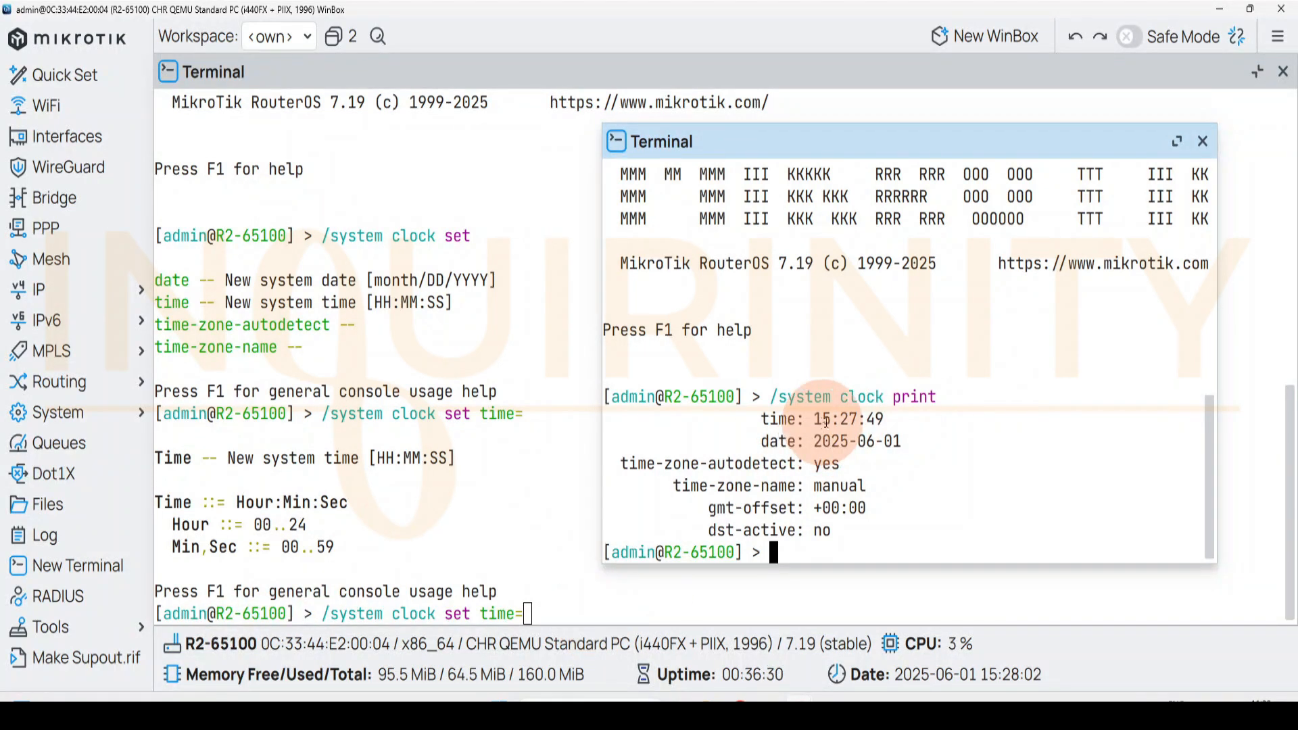
Run /system clock set time=05:05:50 on R2-65100, and check the clock with /system clock print in the second terminal.
click(308, 613)
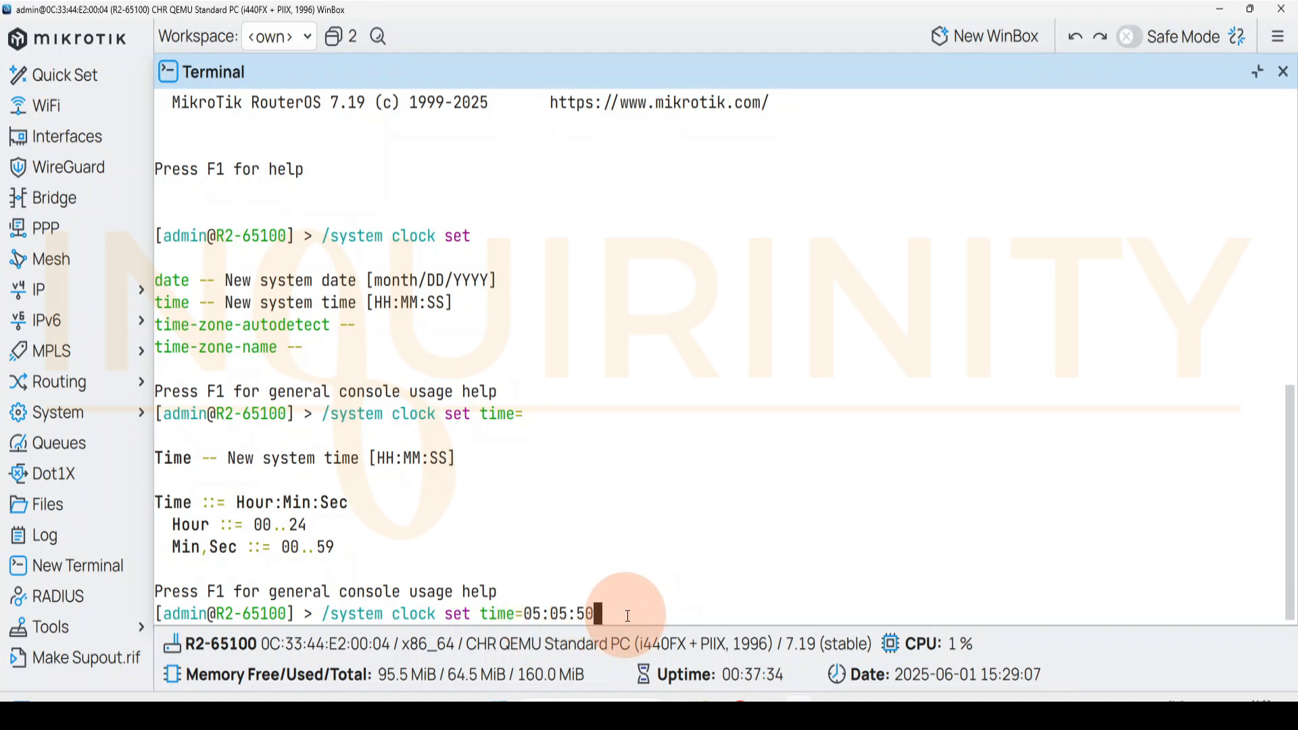
key(Return)
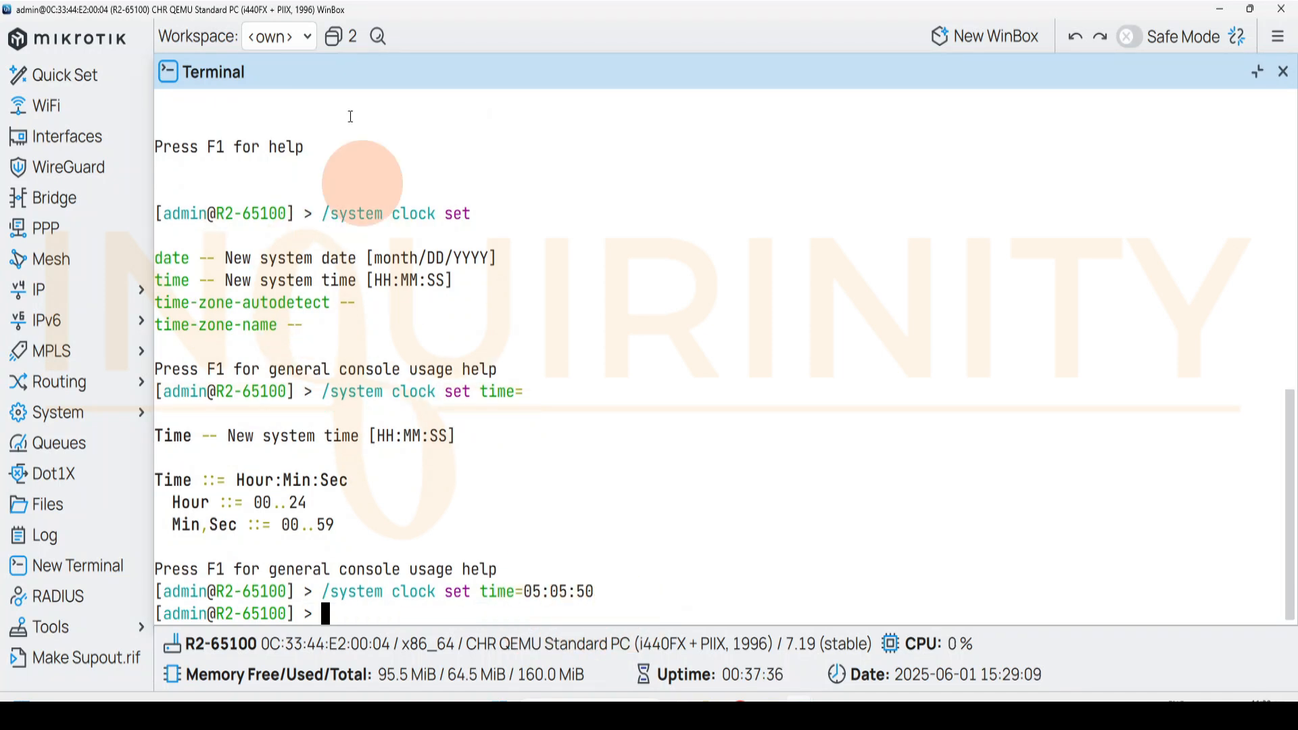
click(333, 37)
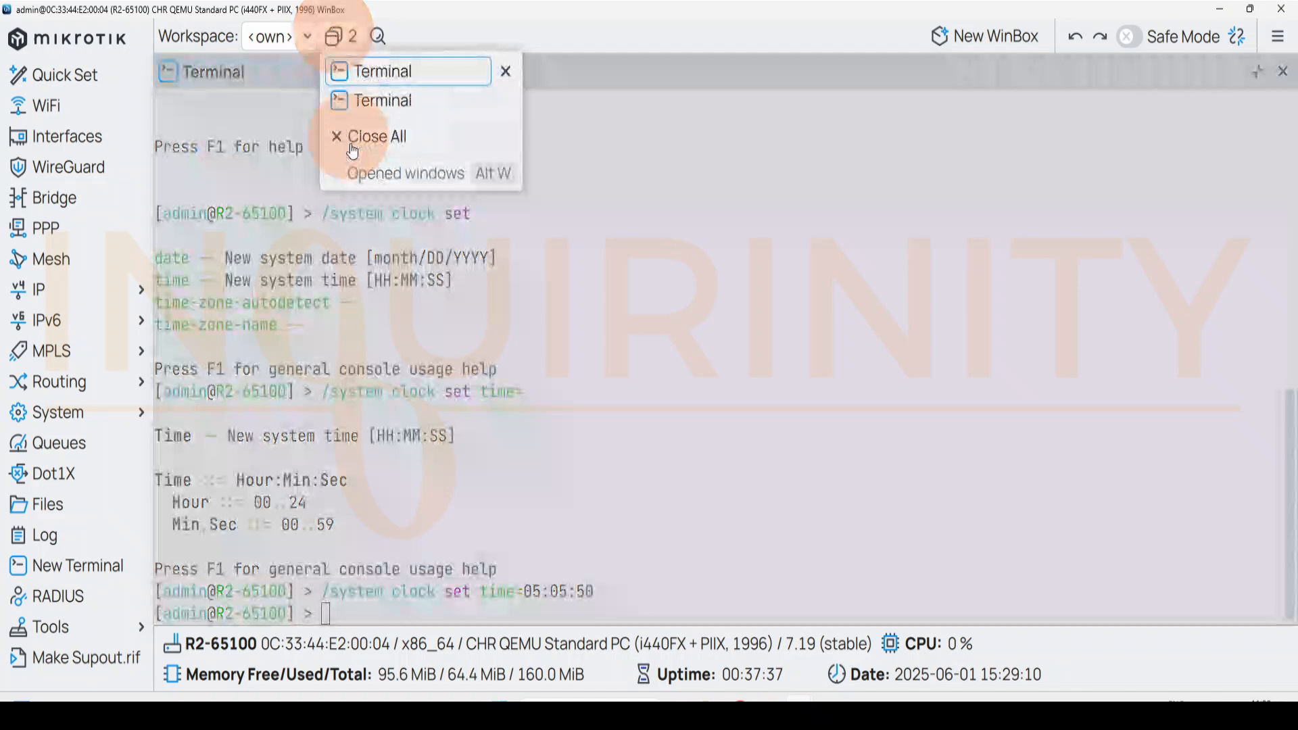
click(362, 102)
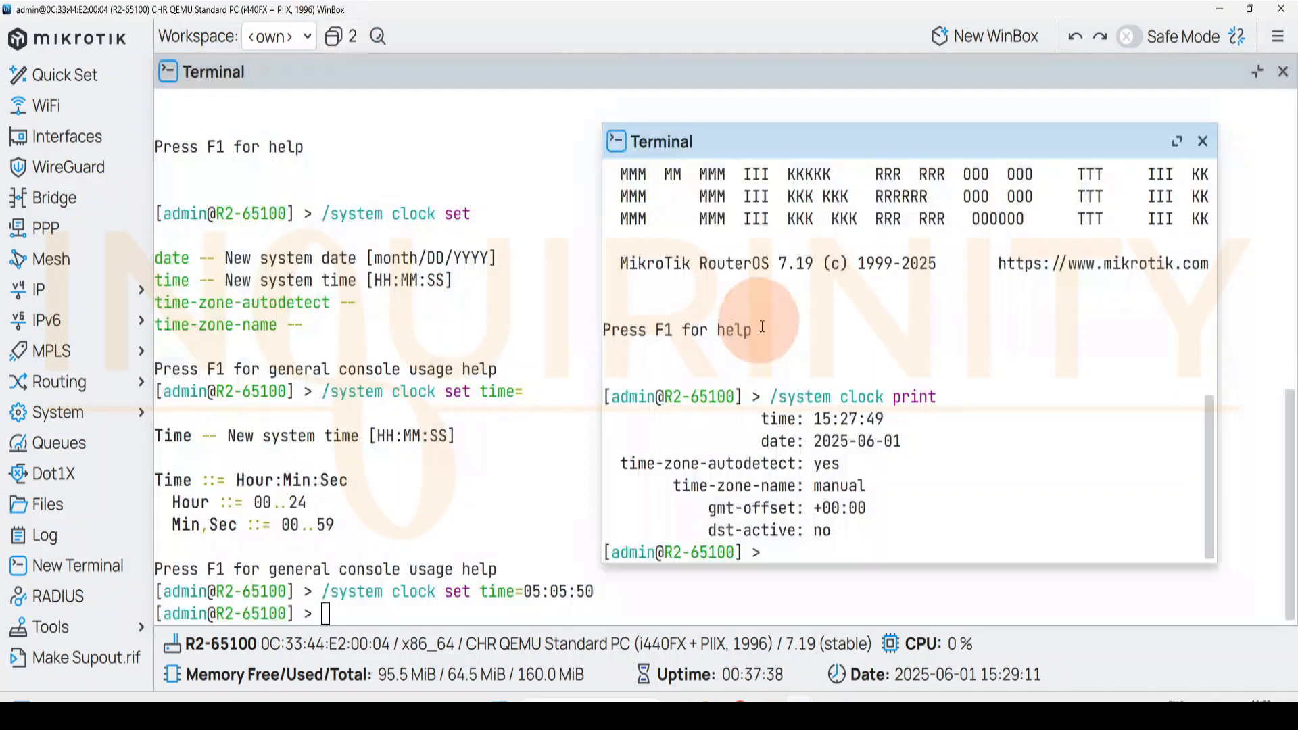
click(803, 558)
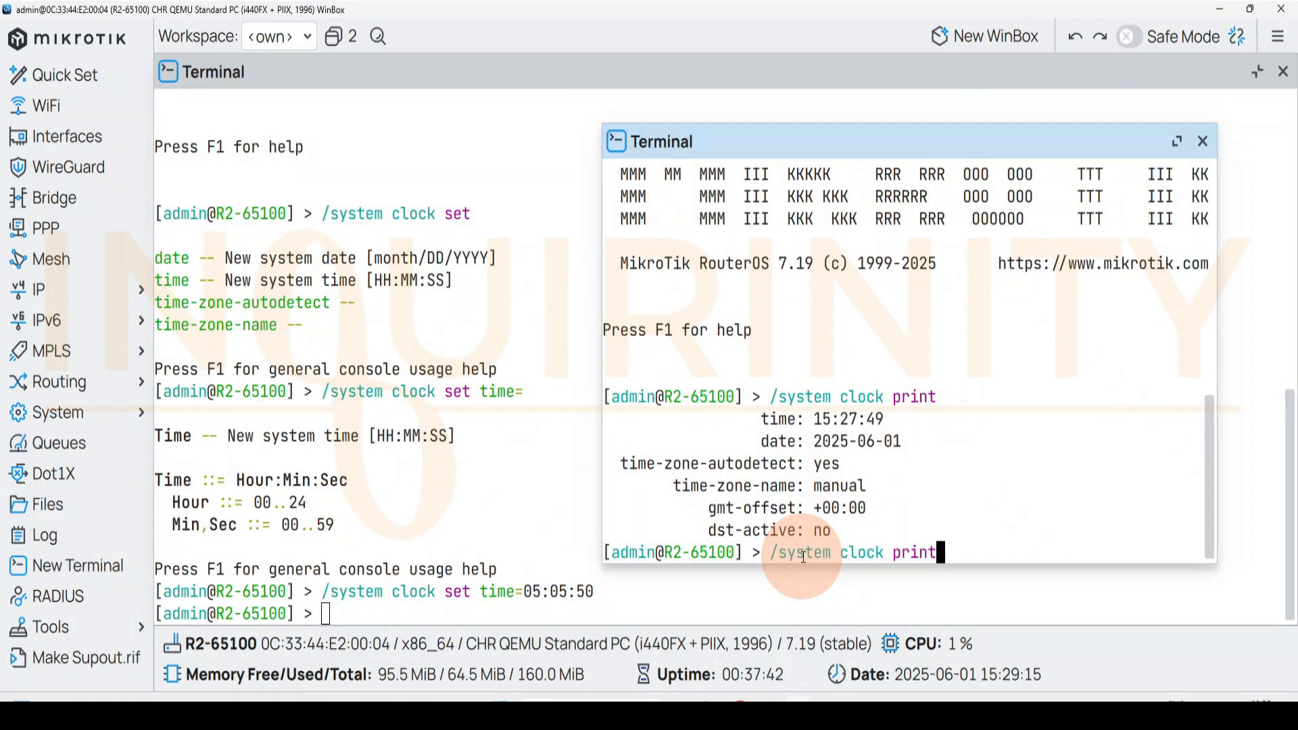
key(Return)
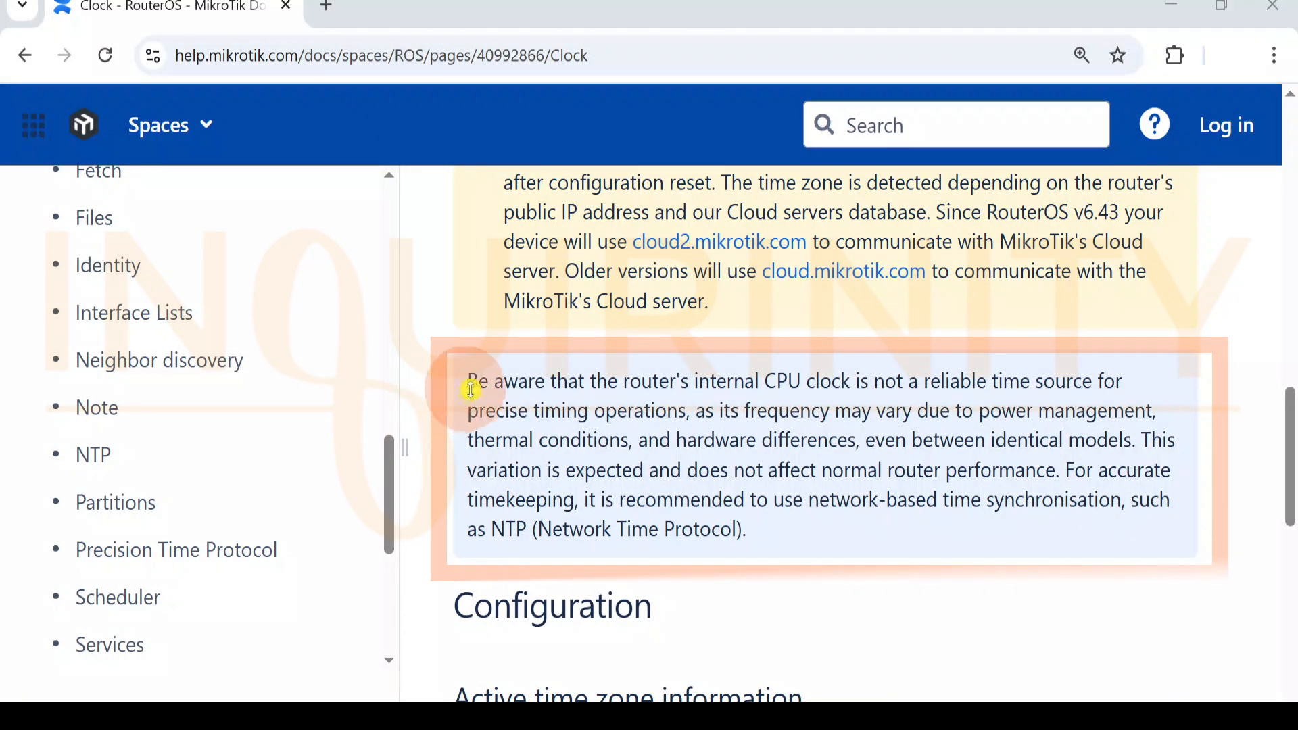
Switch to the MikroTik Clock documentation in the browser and read the note on CPU clock reliability and the NTP recommendation.
drag(469, 380, 677, 413)
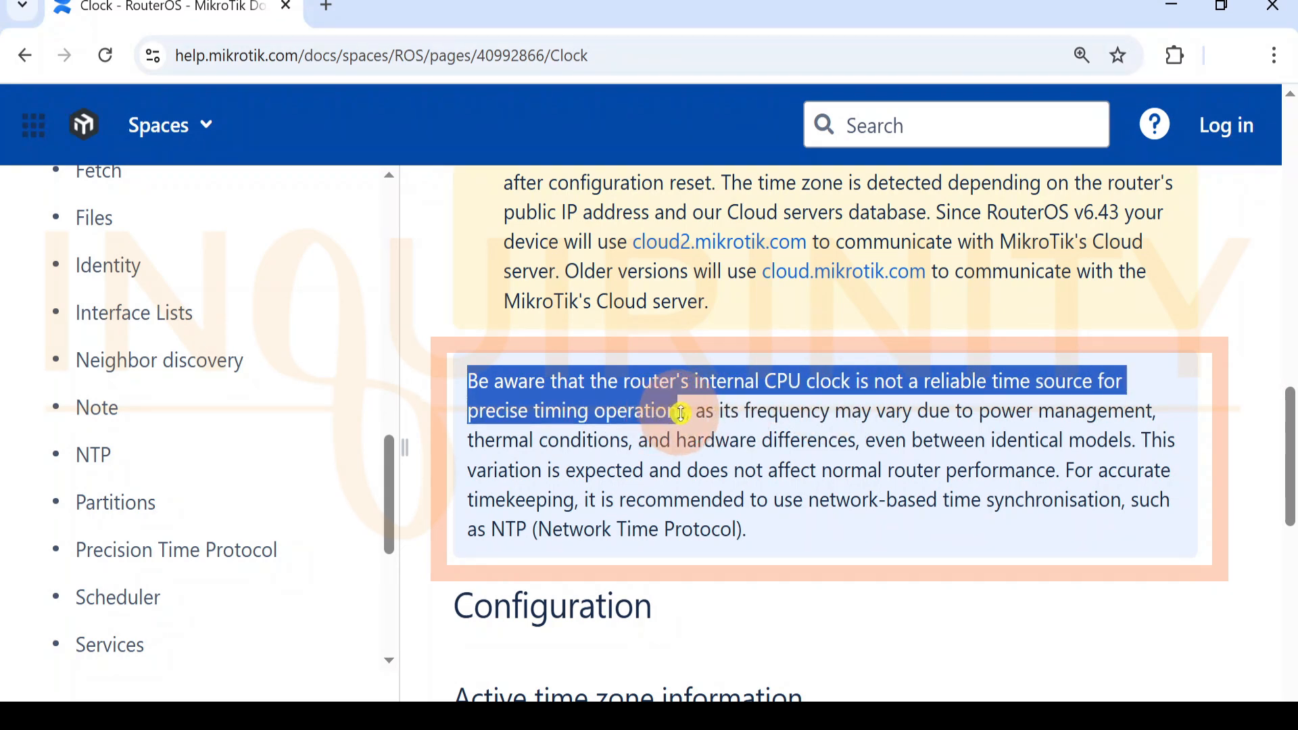
click(294, 430)
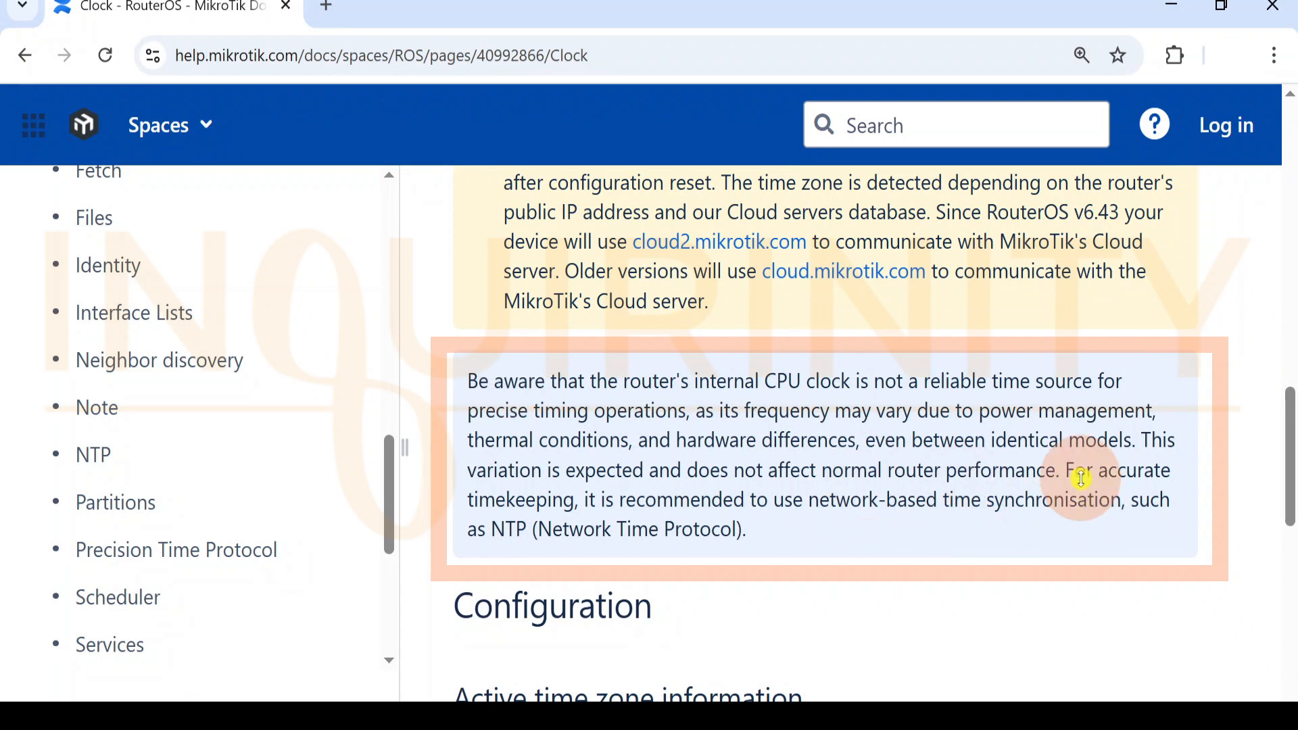
drag(1070, 473, 887, 501)
drag(741, 524, 782, 534)
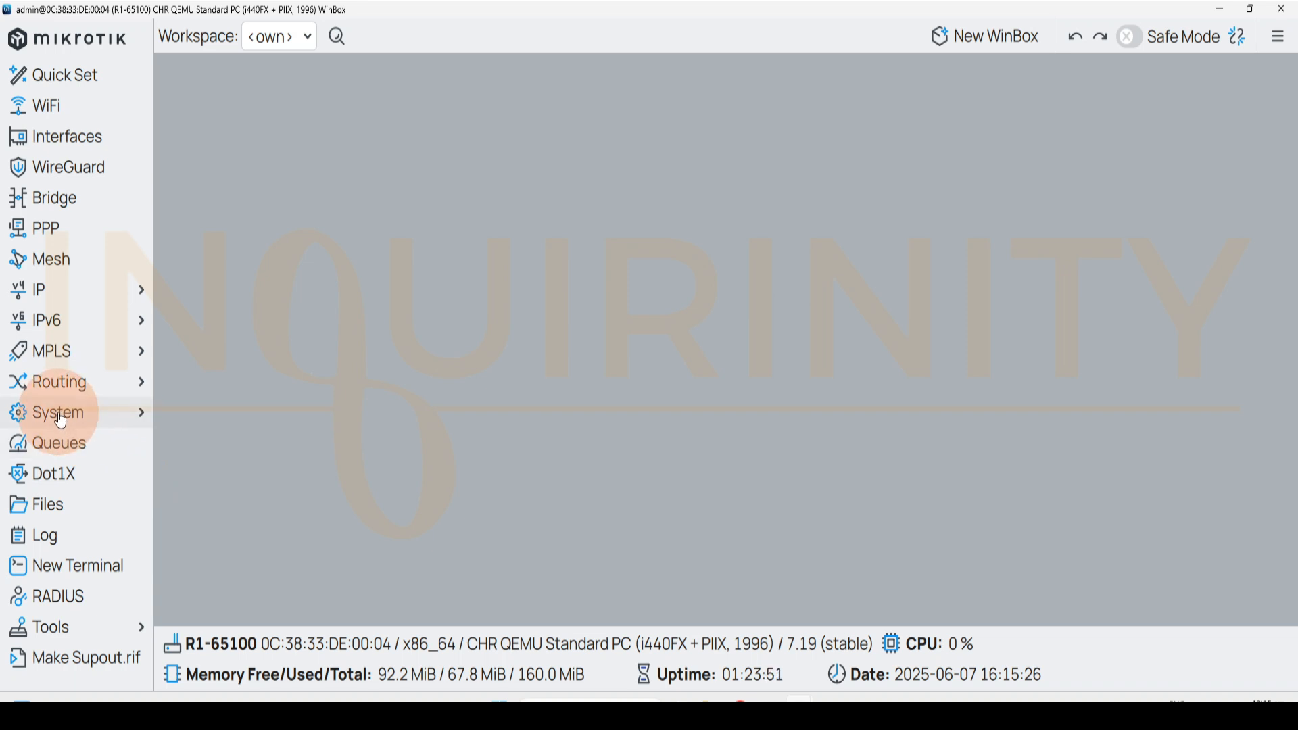
In WinBox on R1-65100, configure the enabled NTP client in unicast mode with time.google.com as NTP server, and apply the settings.
click(87, 411)
click(341, 414)
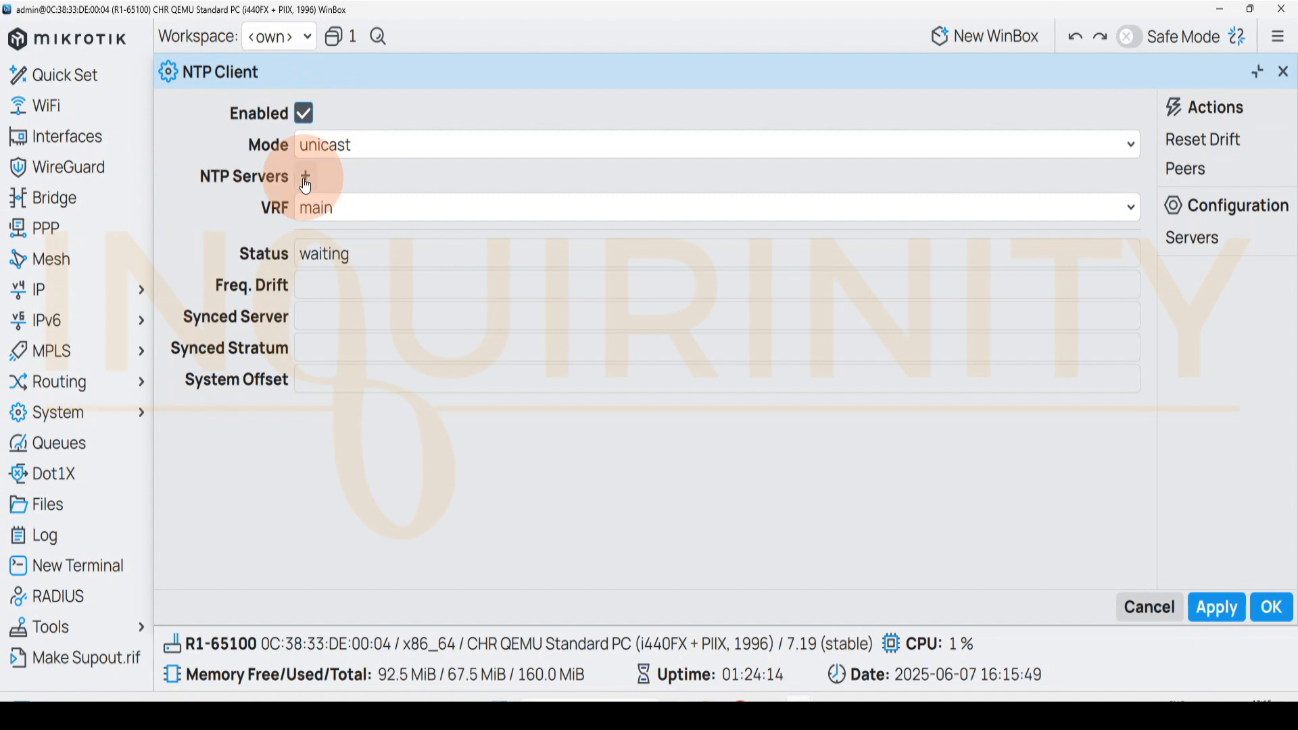
click(303, 177)
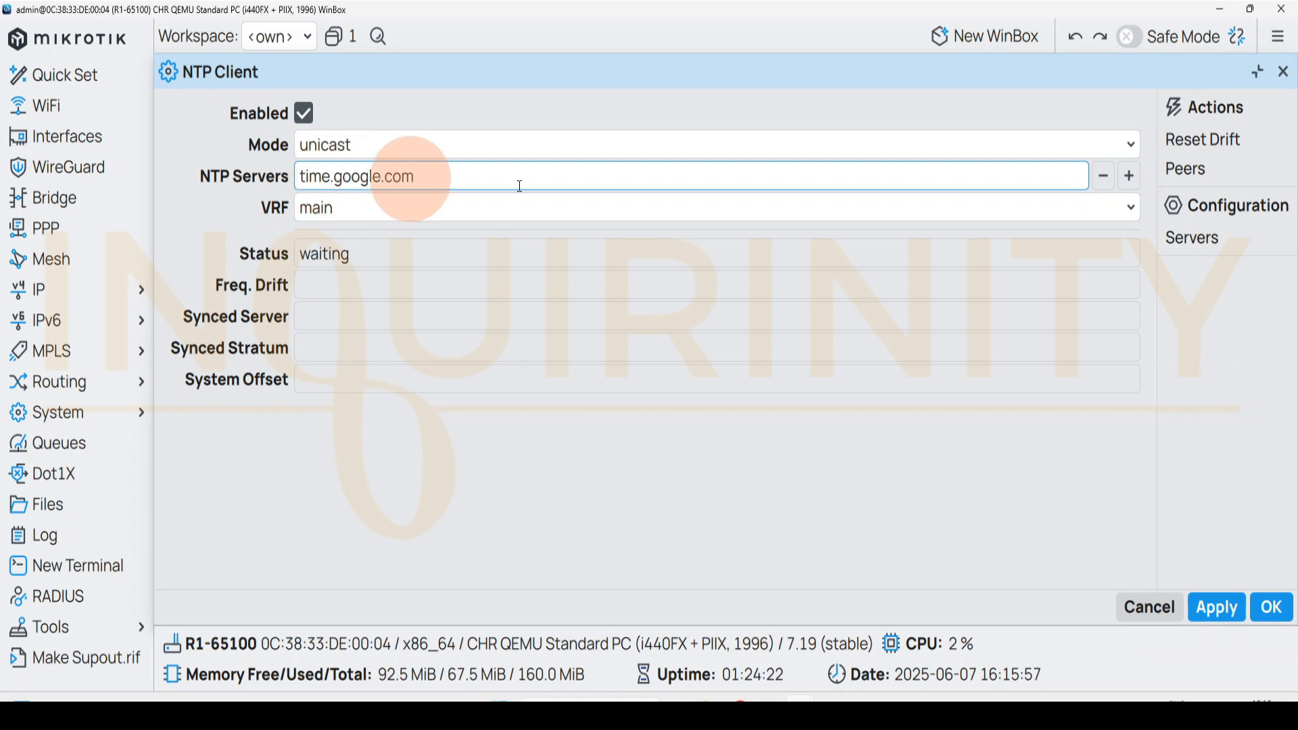
click(1217, 612)
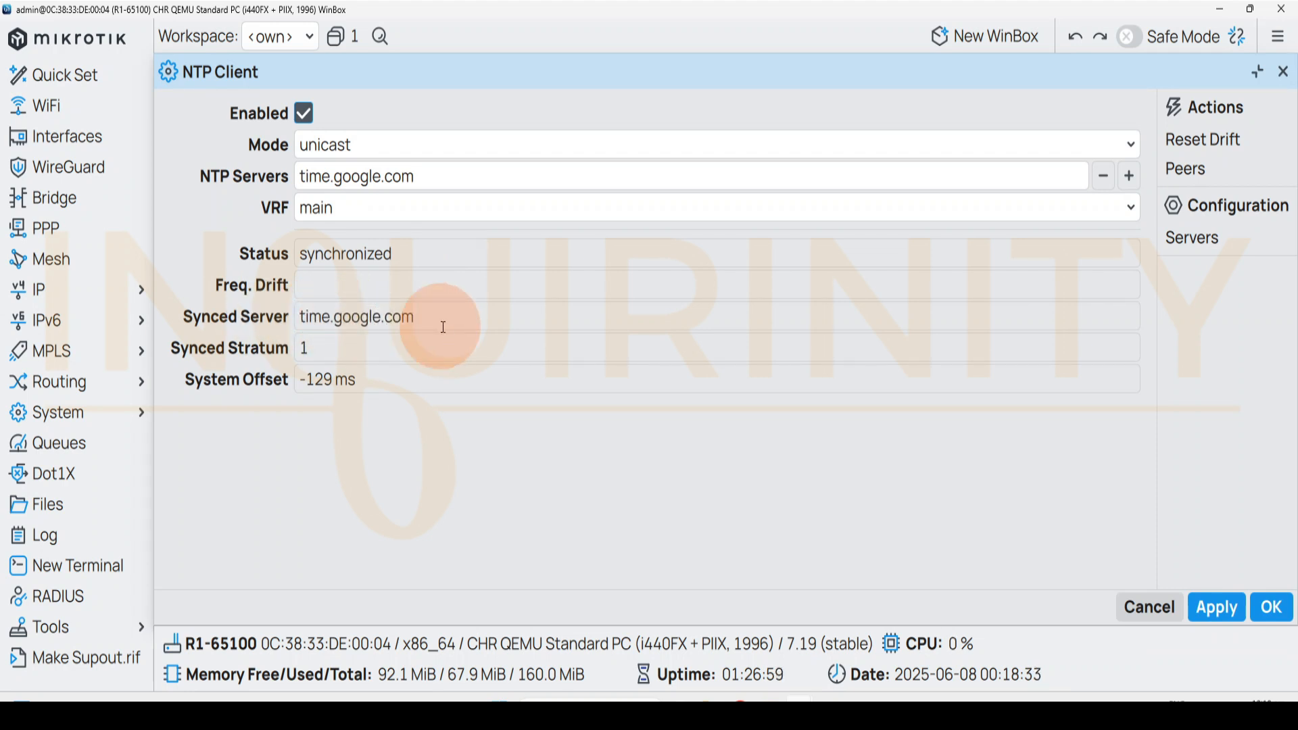
Examine the time.google.com entry in the NTP client's server list and its peer details, including the full Reference ID, and close the peers view.
click(1206, 245)
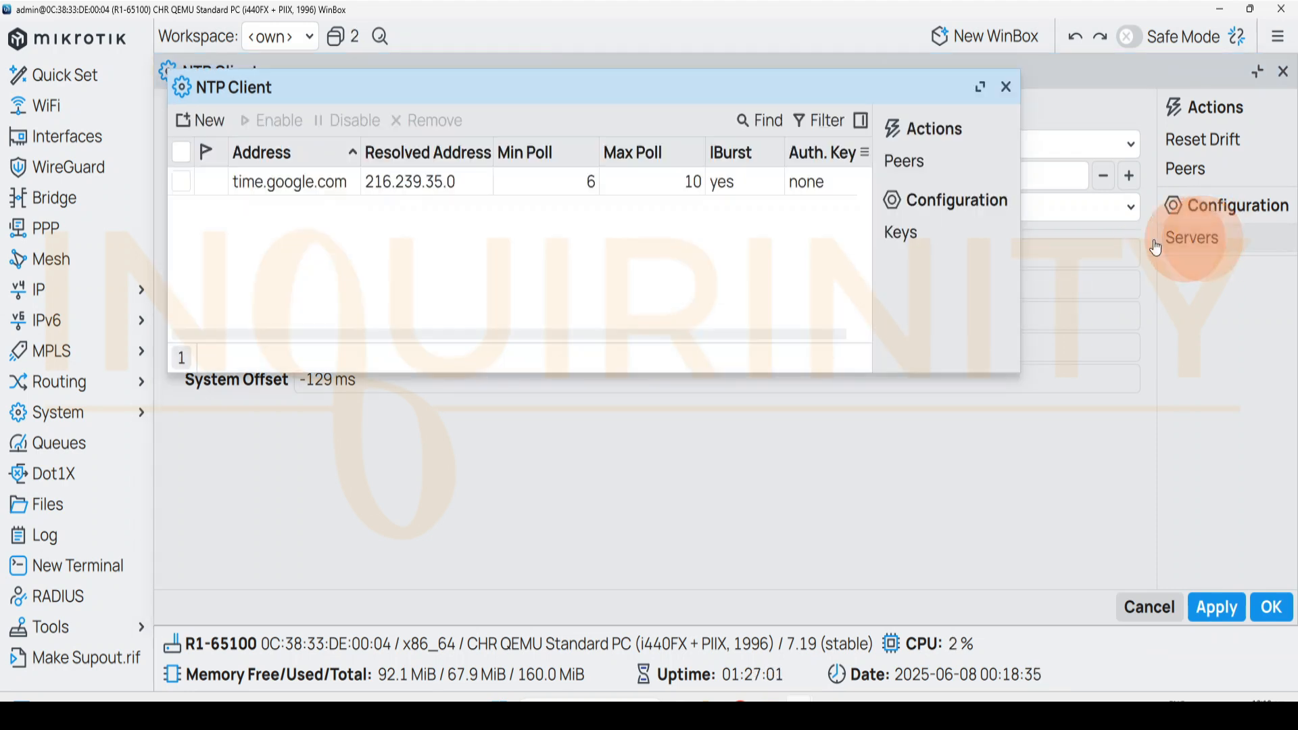
click(261, 185)
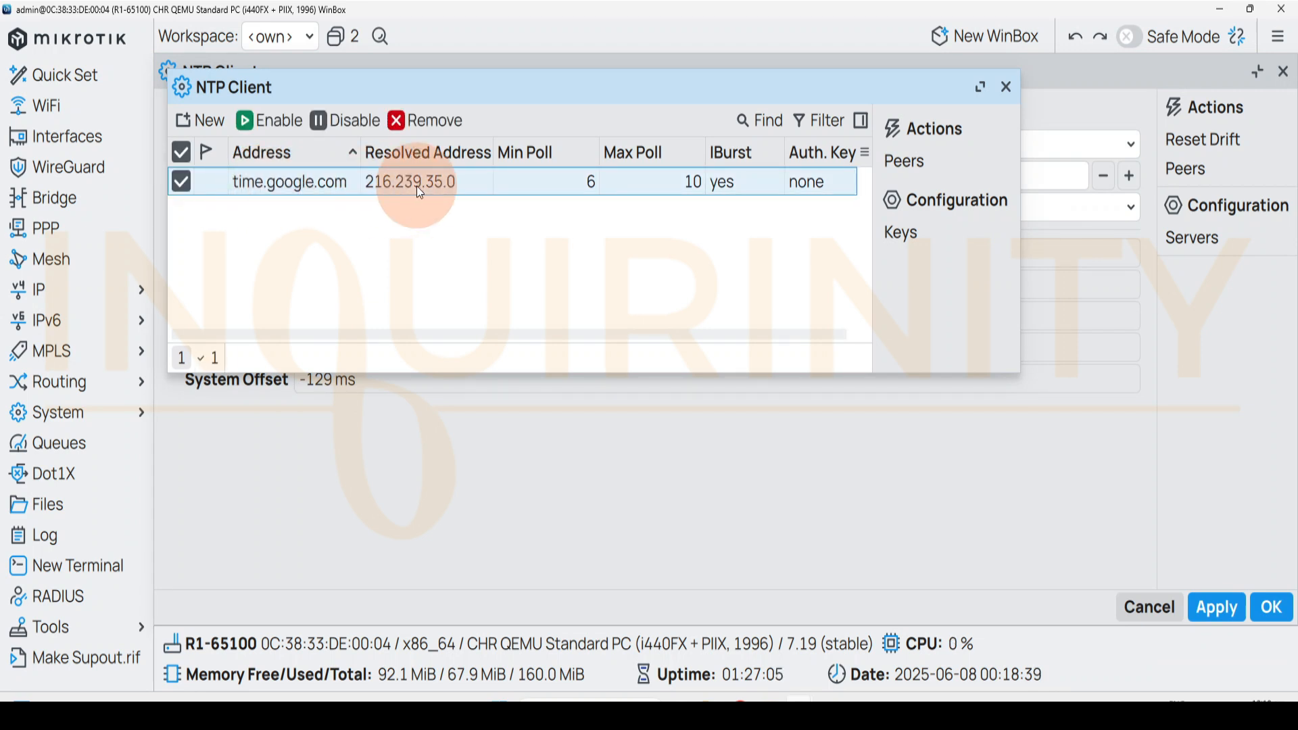
click(904, 163)
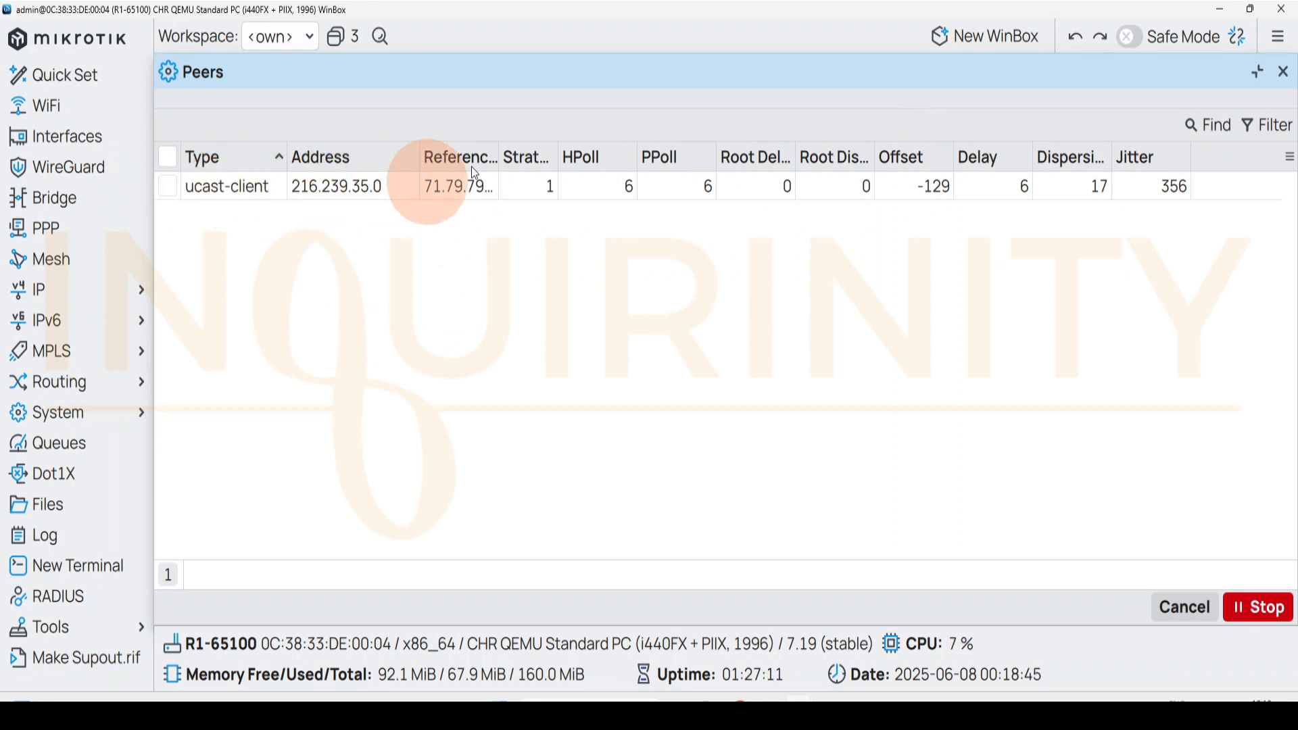
drag(499, 155, 604, 145)
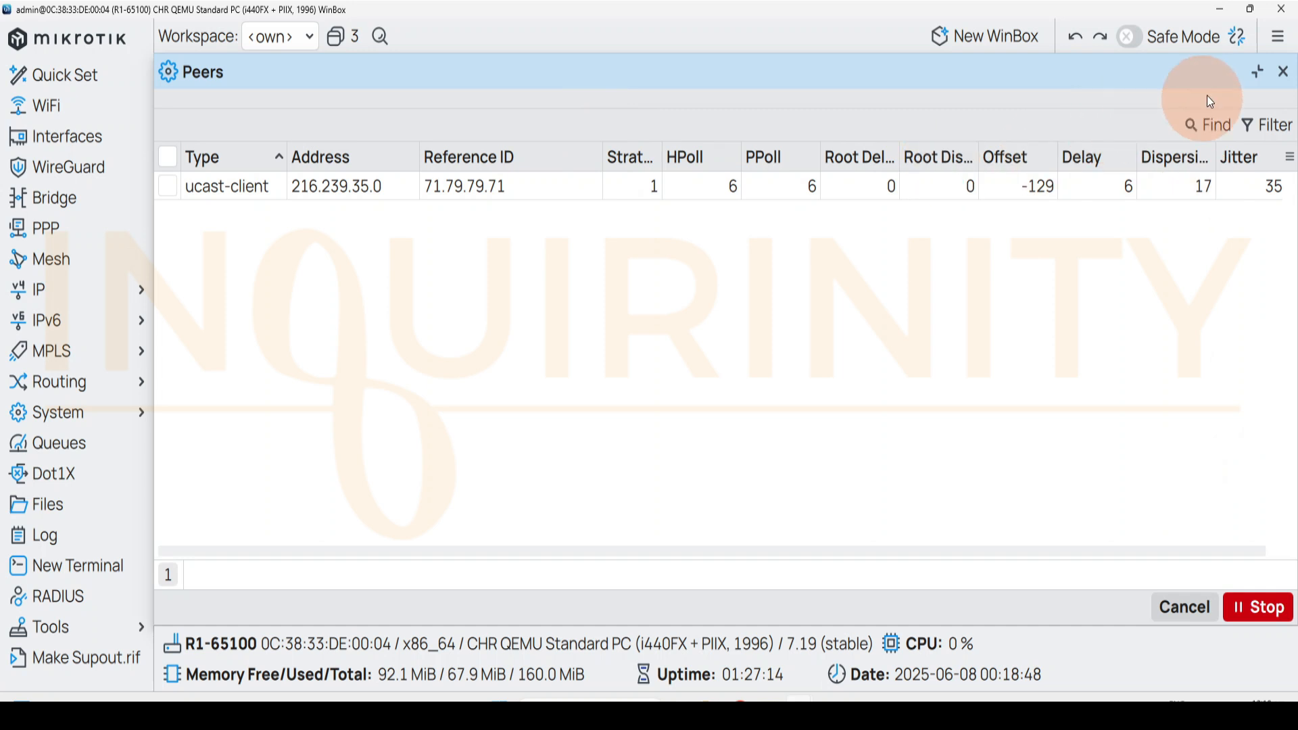
click(1284, 71)
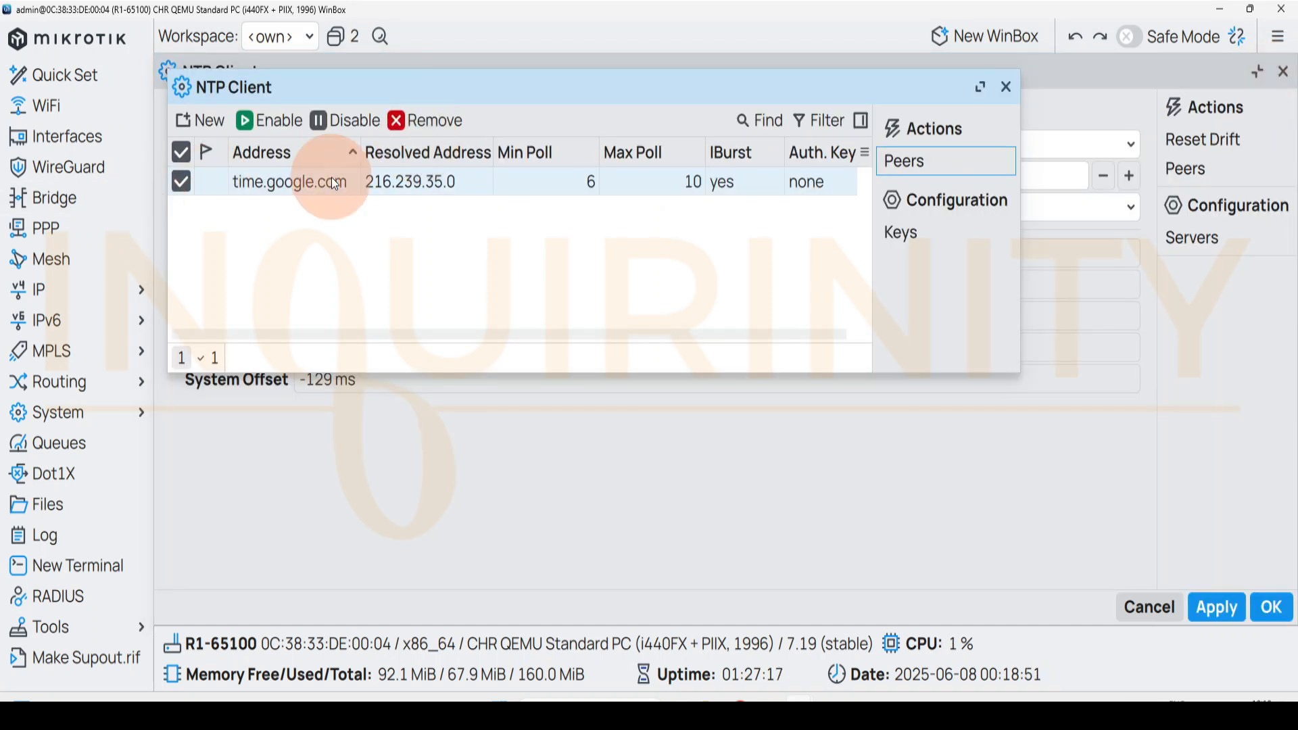